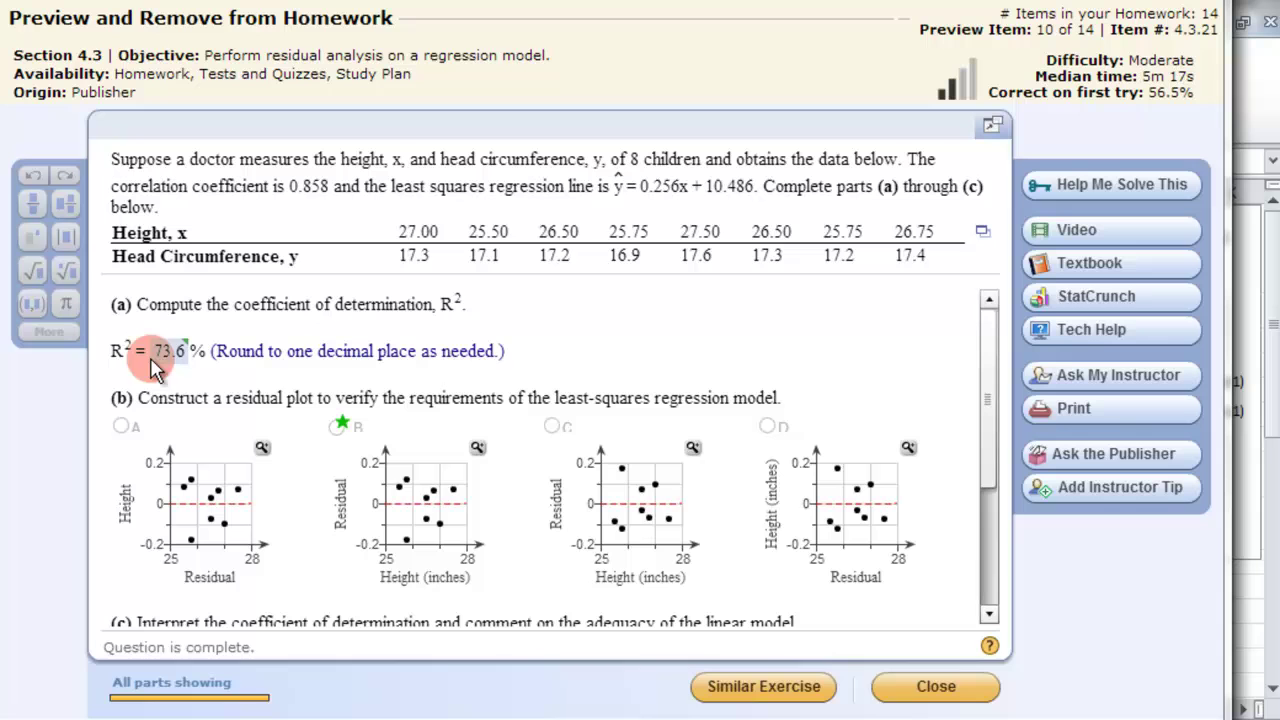
Copy the MyStatLab height and head-circumference table to the clipboard and switch to Excel.
{"action": "mouse_move", "coordinate": [166, 367]}
{"action": "left_click", "coordinate": [987, 234]}
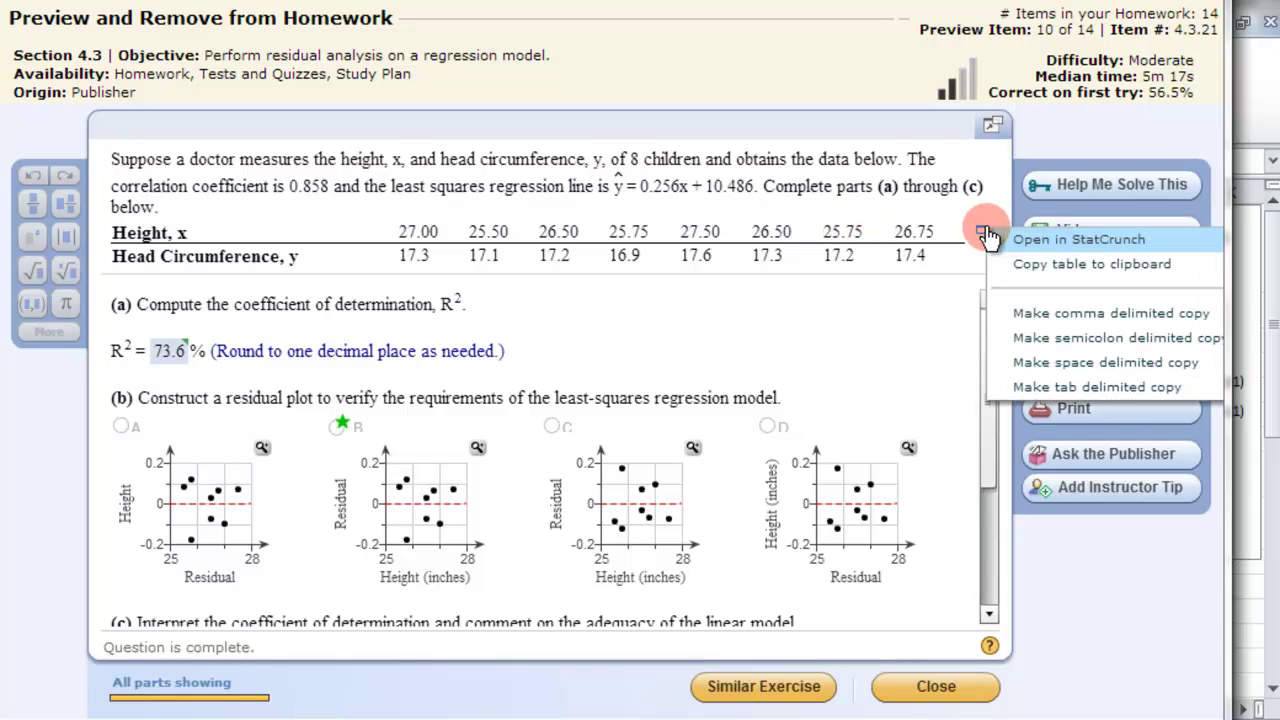
{"action": "left_click", "coordinate": [1013, 265]}
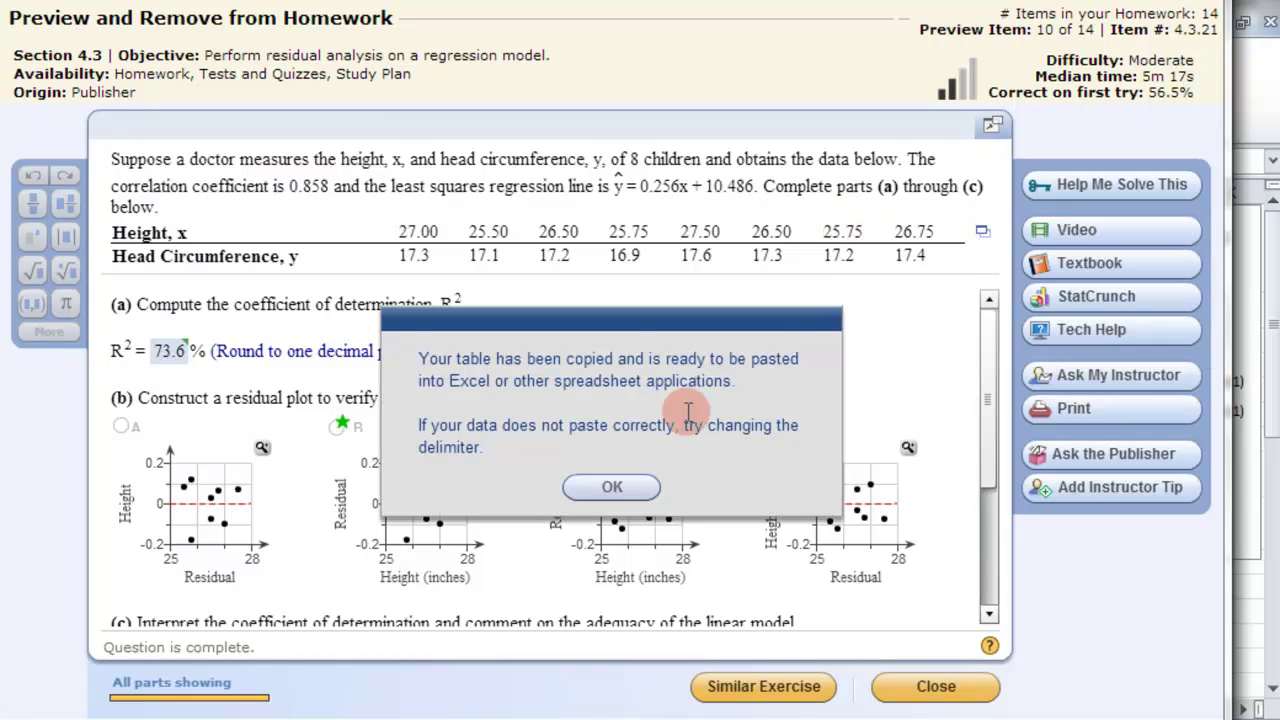
{"action": "left_click", "coordinate": [612, 487]}
{"action": "left_click", "coordinate": [1268, 408]}
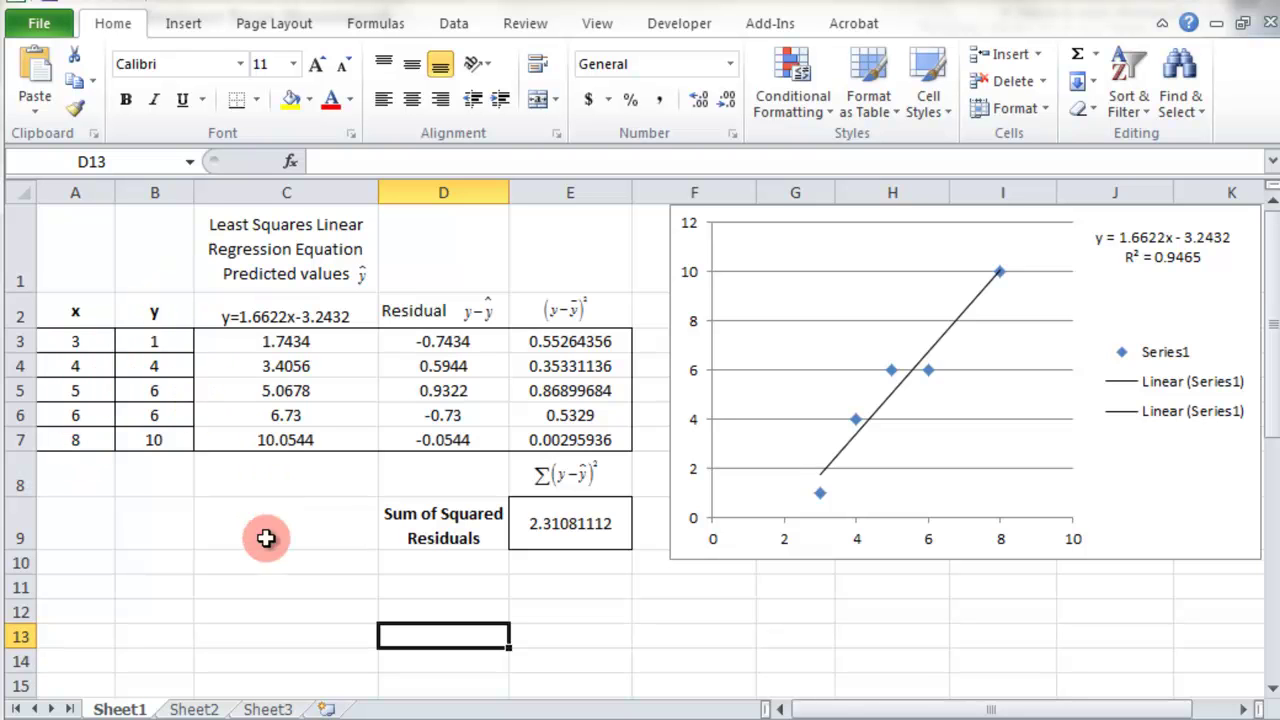
Paste the eight-row Height_x / Head Circumference_y table at A15, then select rows 4–6.
{"action": "scroll", "coordinate": [117, 563], "scroll_direction": "down", "scroll_amount": 2}
{"action": "left_click", "coordinate": [82, 455]}
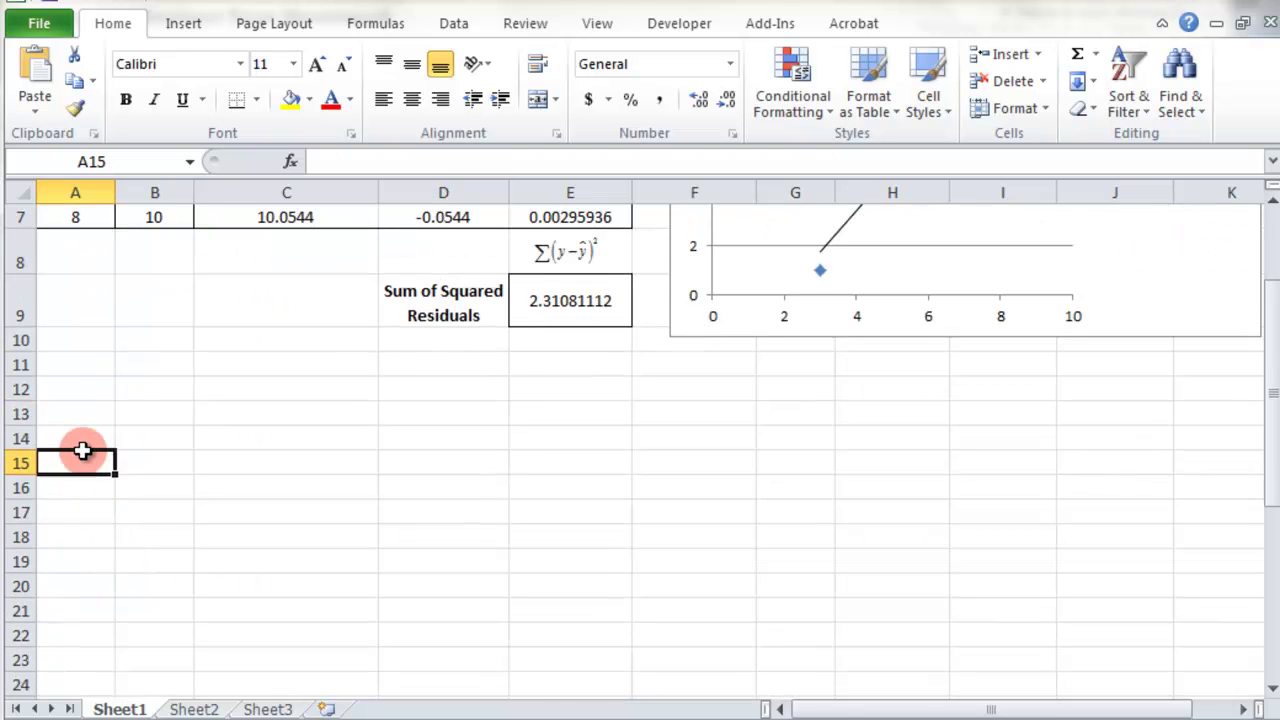
{"action": "key", "text": "ctrl+v"}
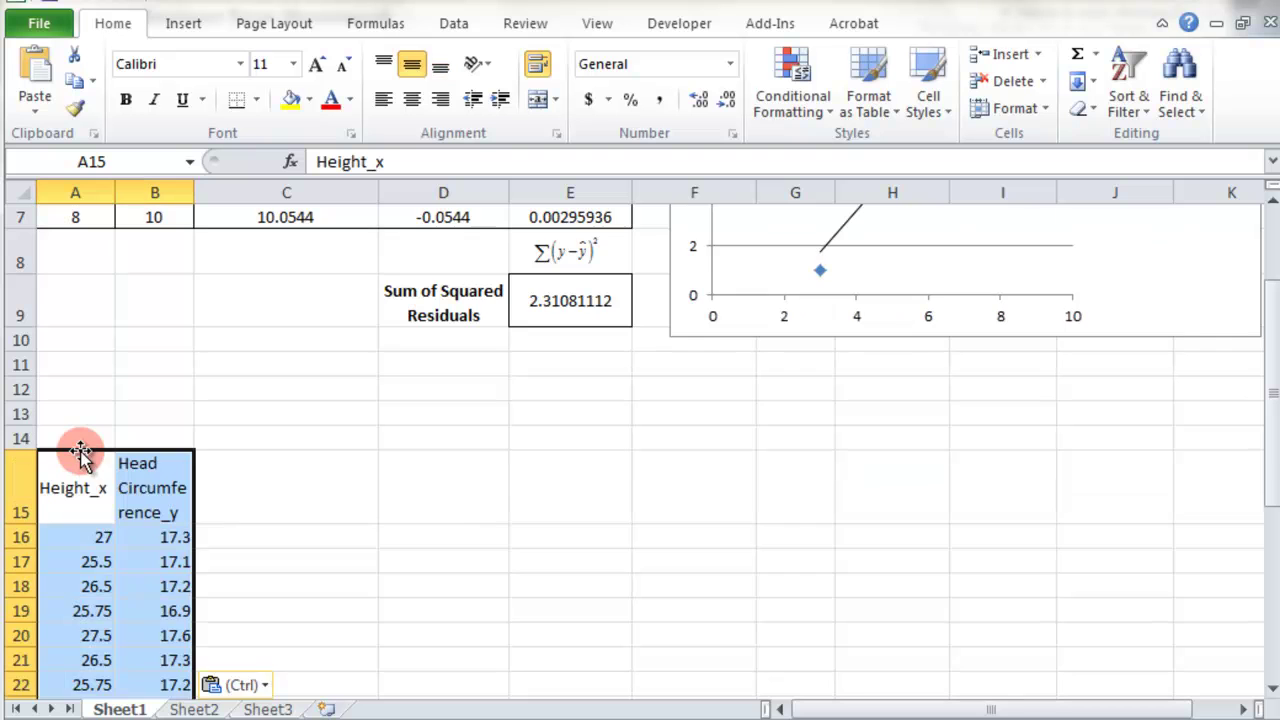
{"action": "scroll", "coordinate": [251, 478], "scroll_direction": "down", "scroll_amount": 2}
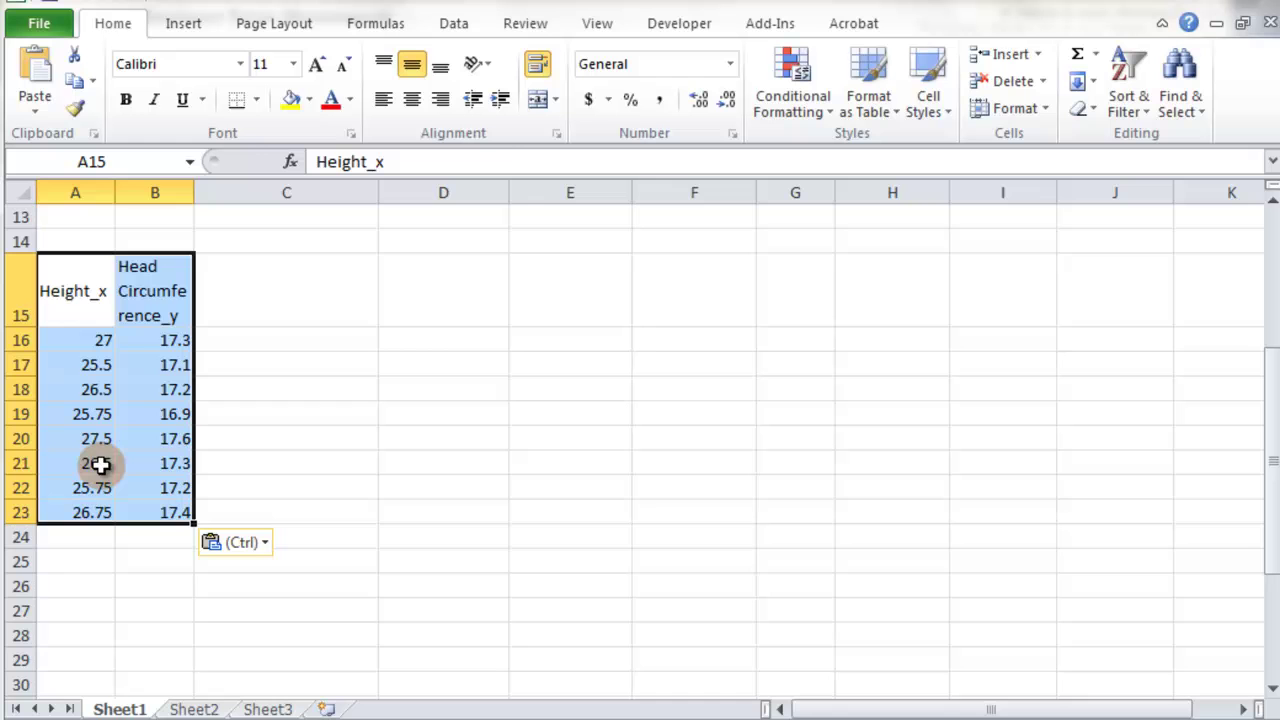
{"action": "scroll", "coordinate": [103, 512], "scroll_direction": "up", "scroll_amount": 4}
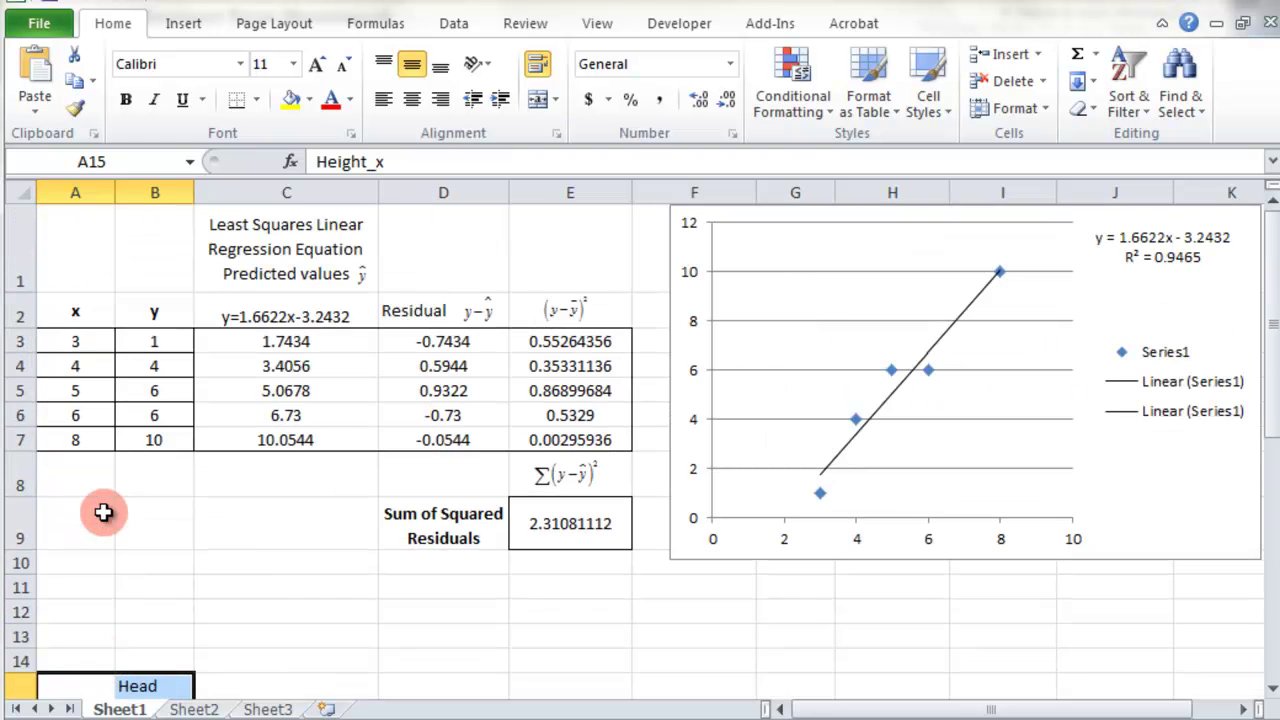
{"action": "left_click_drag", "start_coordinate": [22, 366], "coordinate": [18, 421]}
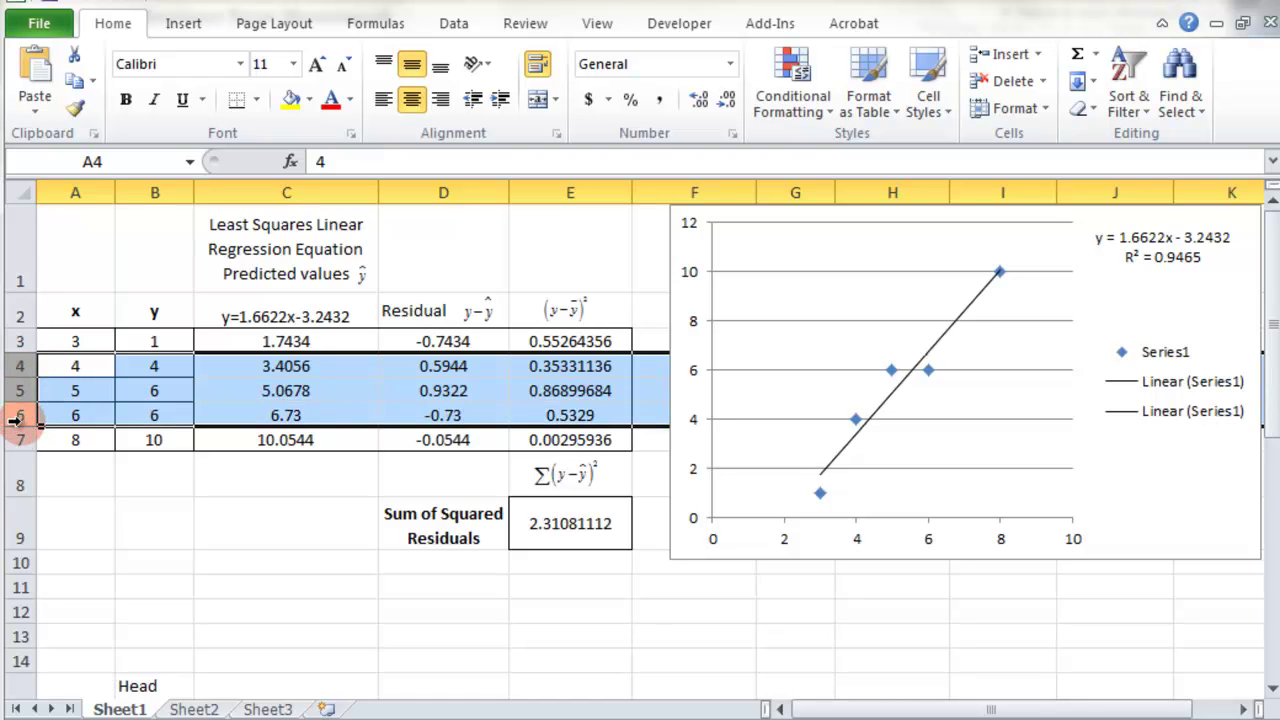
Insert three rows and paste the height and circumference data over the old x/y values at A2.
{"action": "right_click", "coordinate": [18, 421]}
{"action": "left_click", "coordinate": [82, 578]}
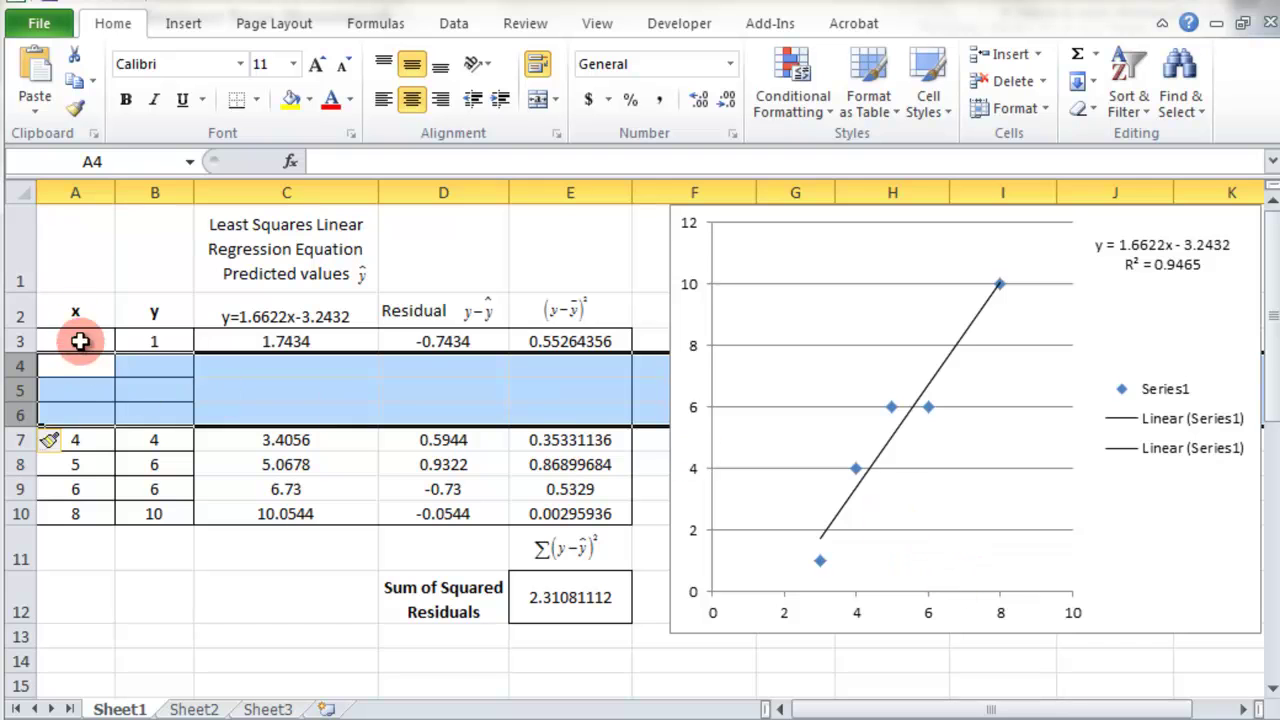
{"action": "left_click", "coordinate": [76, 309]}
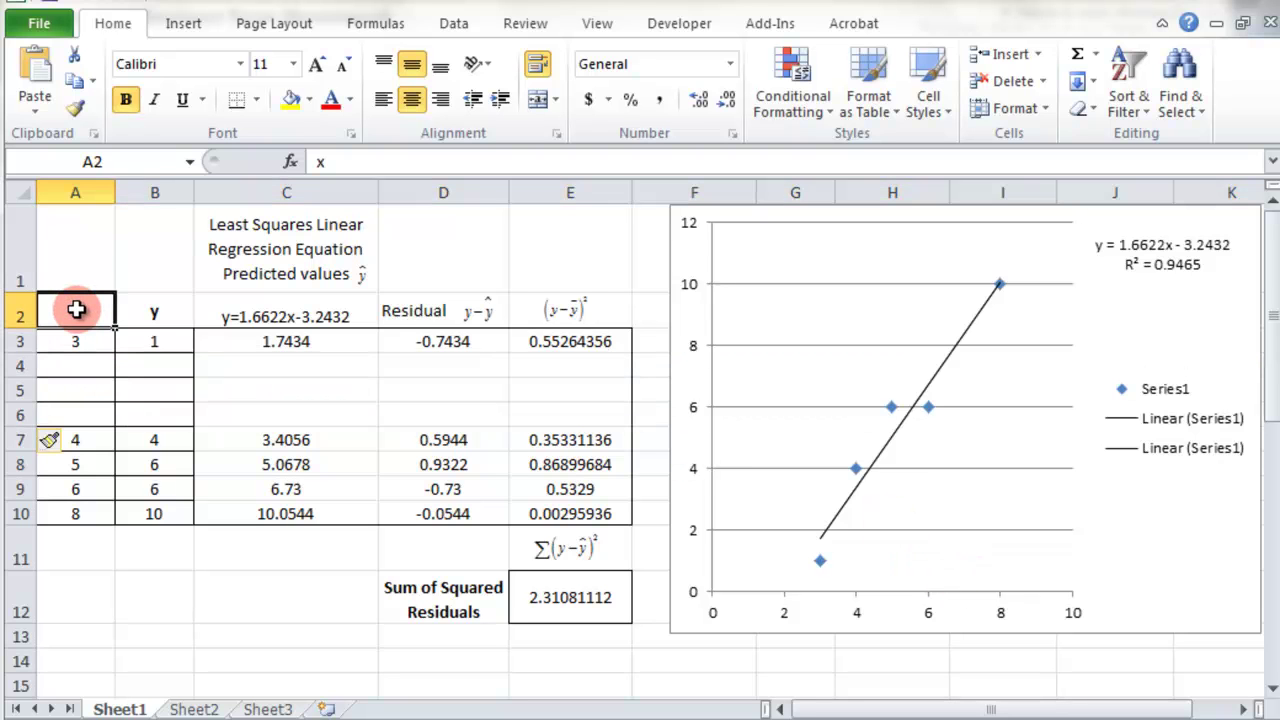
{"action": "key", "text": "ctrl+v"}
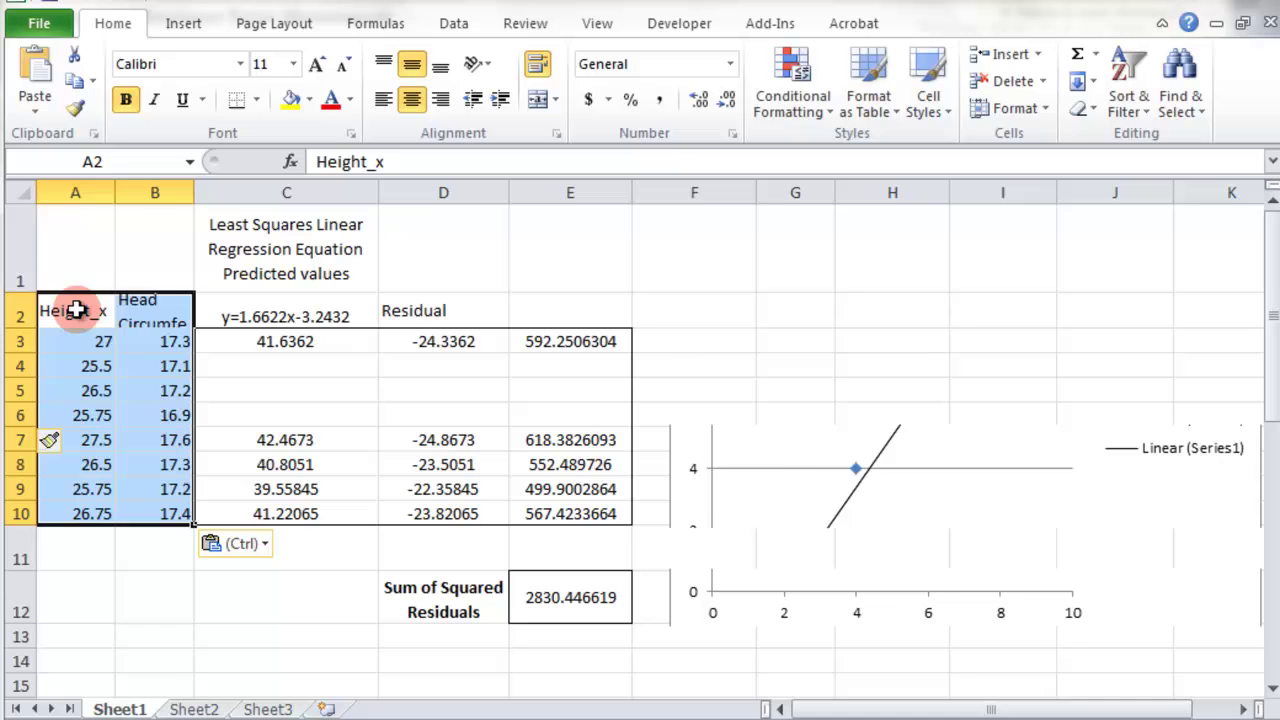
Widen column B to fit its header and set the A2:B2 headers to 8-point font.
{"action": "left_click_drag", "start_coordinate": [125, 318], "coordinate": [80, 314]}
{"action": "left_click_drag", "start_coordinate": [195, 190], "coordinate": [212, 196]}
{"action": "left_click", "coordinate": [296, 65]}
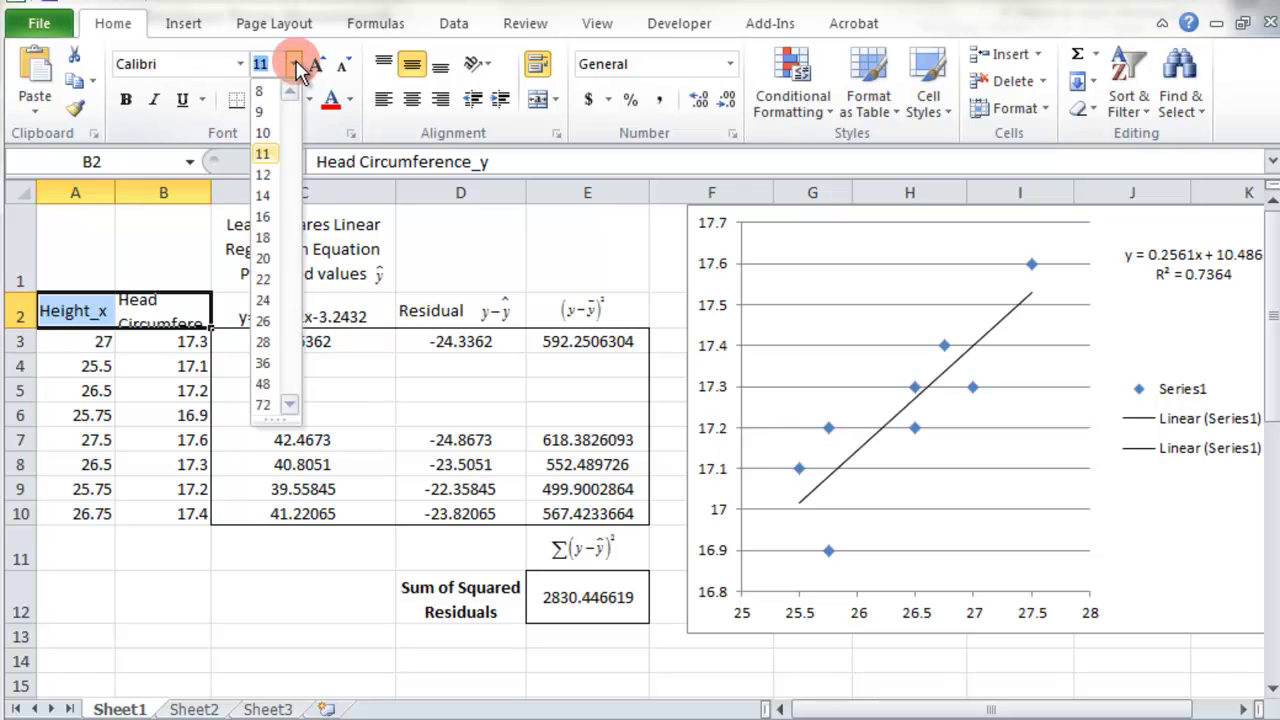
{"action": "left_click", "coordinate": [262, 82]}
{"action": "left_click", "coordinate": [121, 597]}
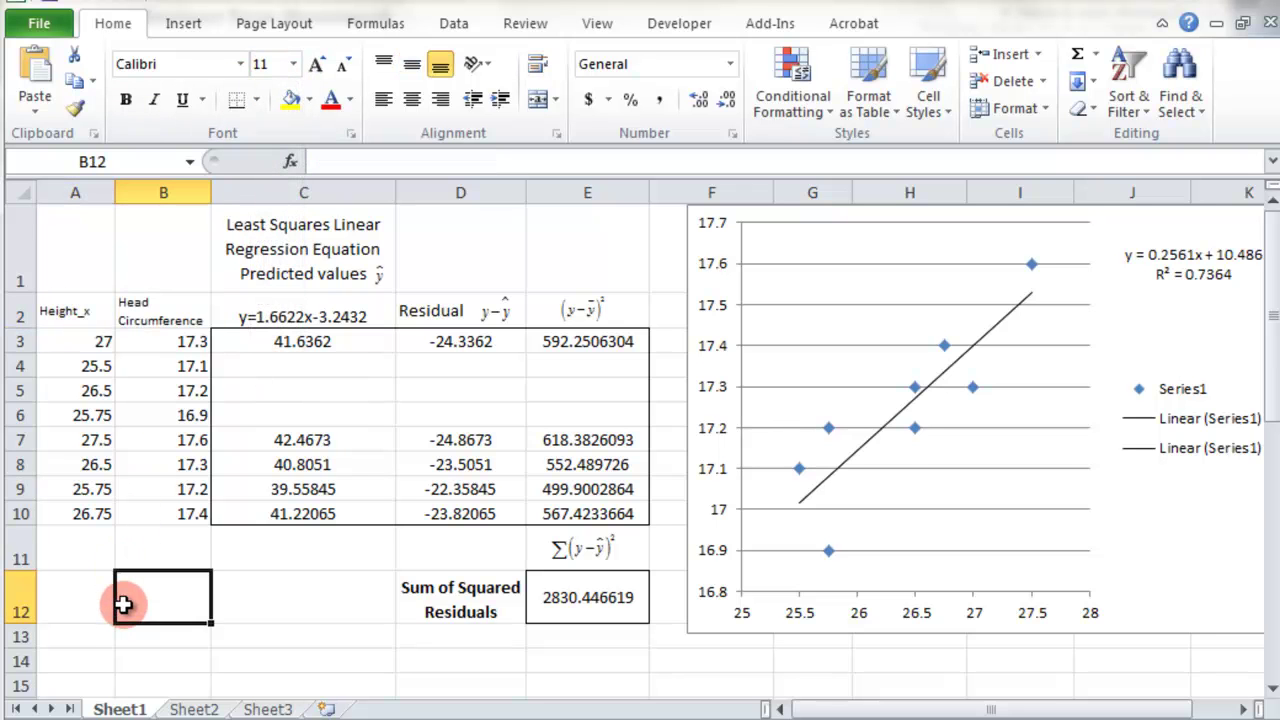
{"action": "scroll", "coordinate": [126, 606], "scroll_direction": "down", "scroll_amount": 3}
{"action": "left_click_drag", "start_coordinate": [60, 438], "coordinate": [190, 645]}
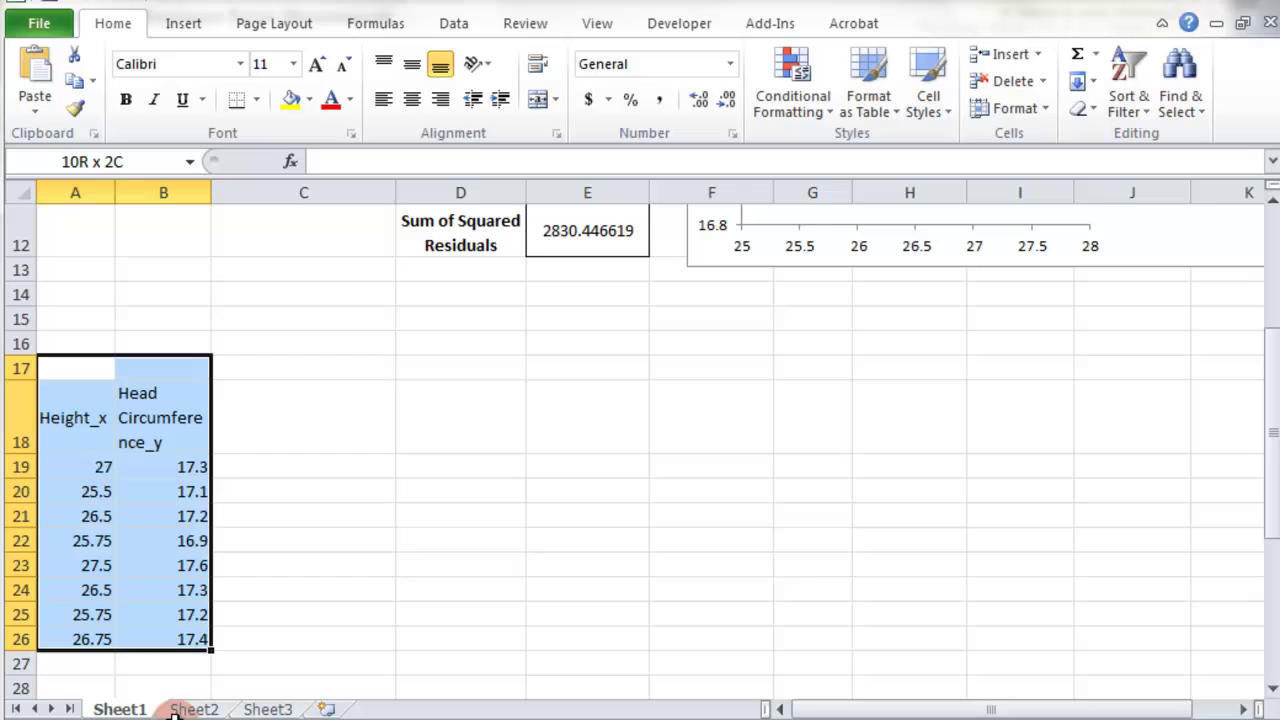
{"action": "scroll", "coordinate": [210, 532], "scroll_direction": "up", "scroll_amount": 4}
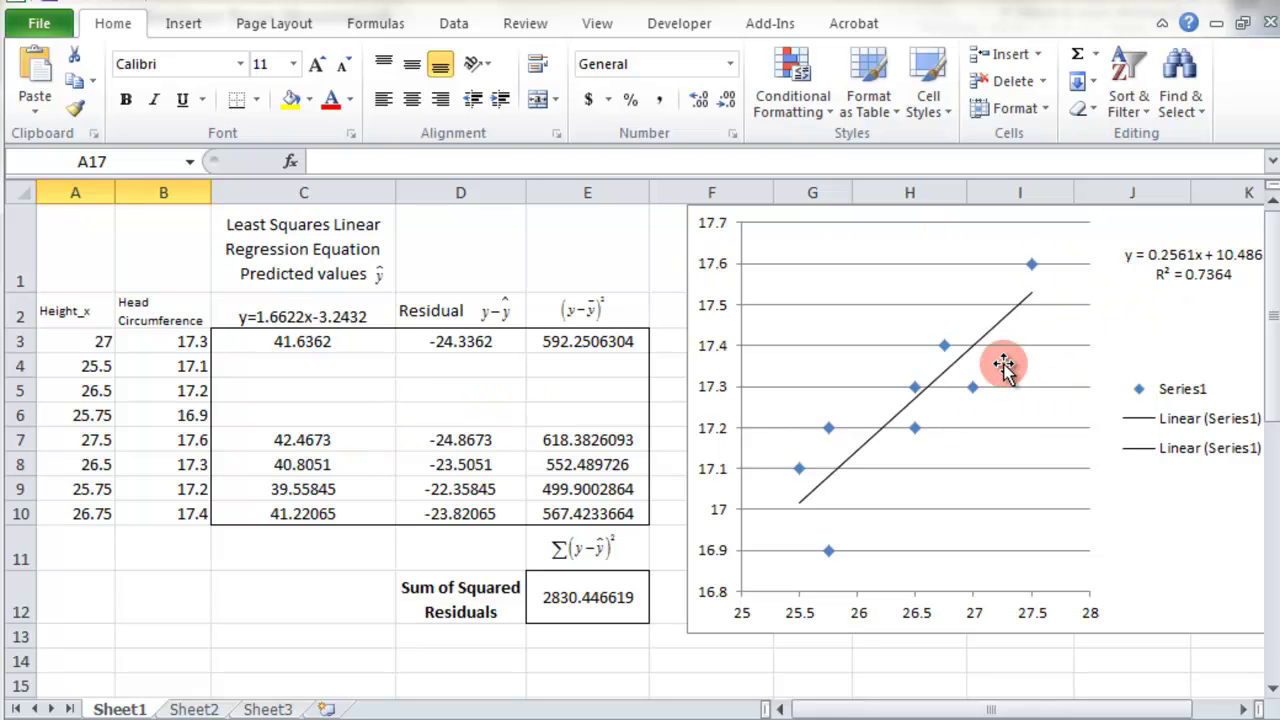
Change the equation label to y=0.2561x+10.486 and the C3 formula's slope to 0.2561.
{"action": "left_click", "coordinate": [343, 308]}
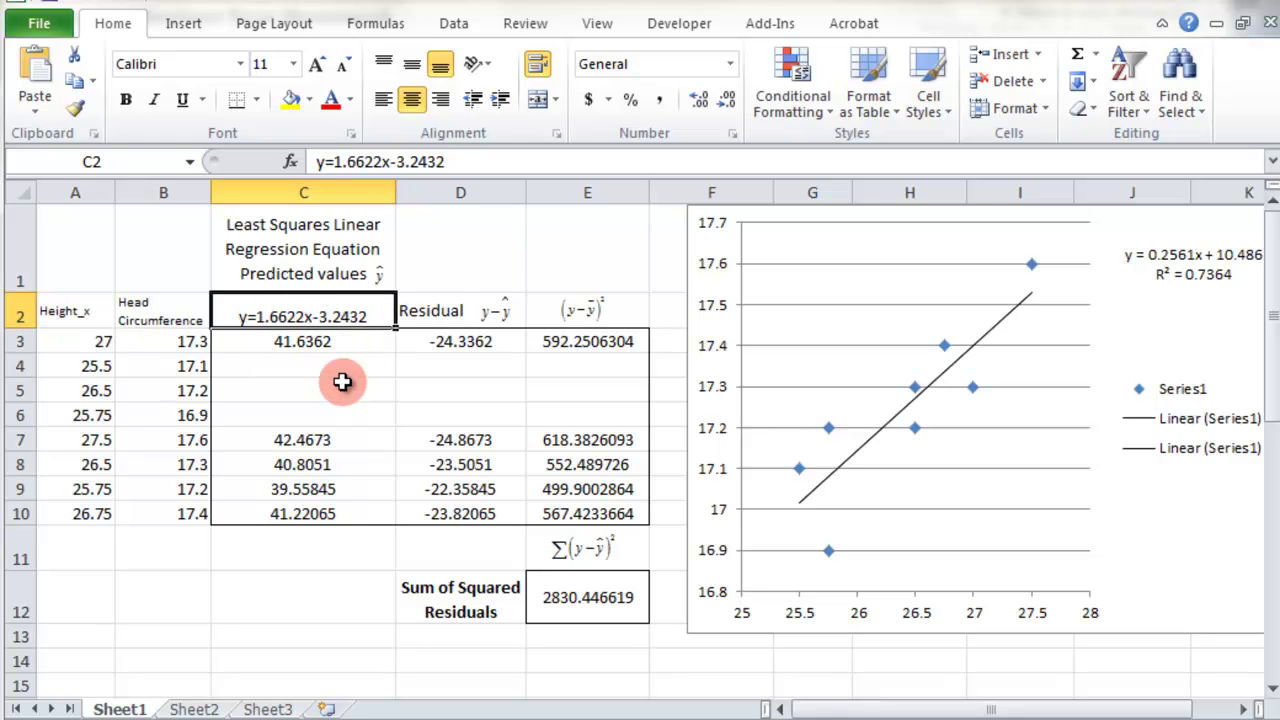
{"action": "key", "text": "Delete"}
{"action": "type", "text": "y=0.2561x+"}
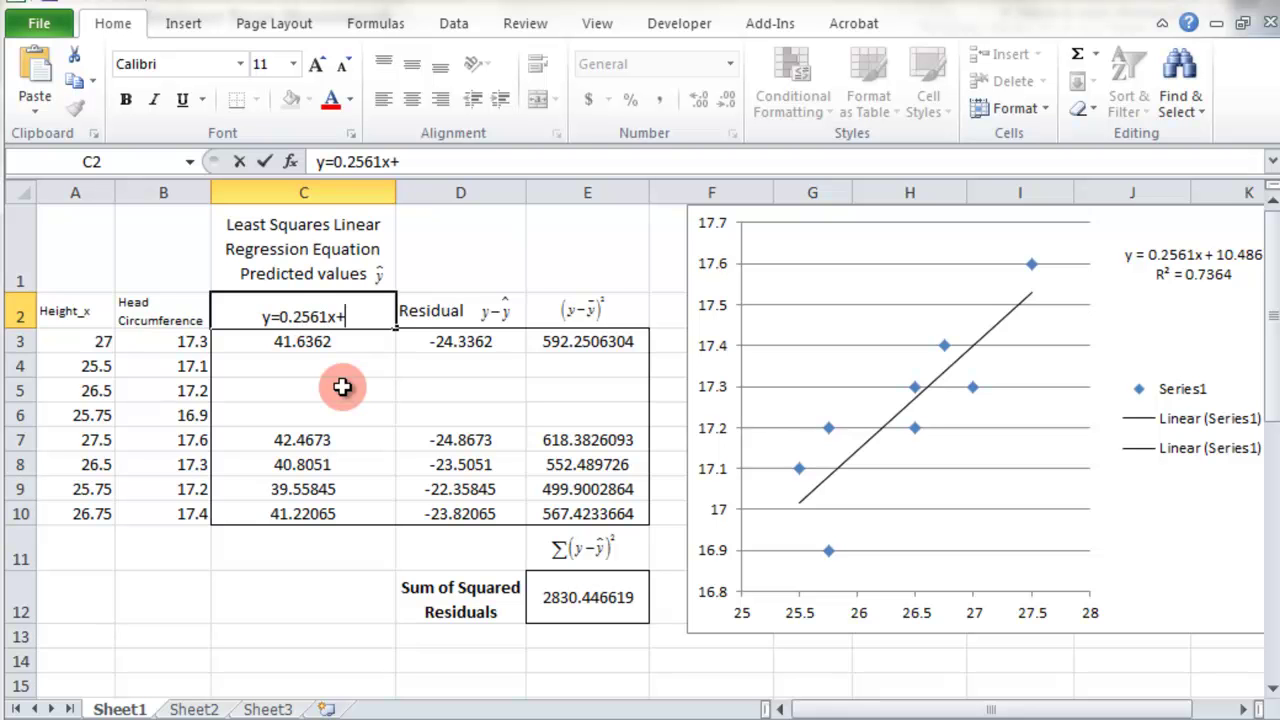
{"action": "type", "text": "10.486"}
{"action": "key", "text": "Return"}
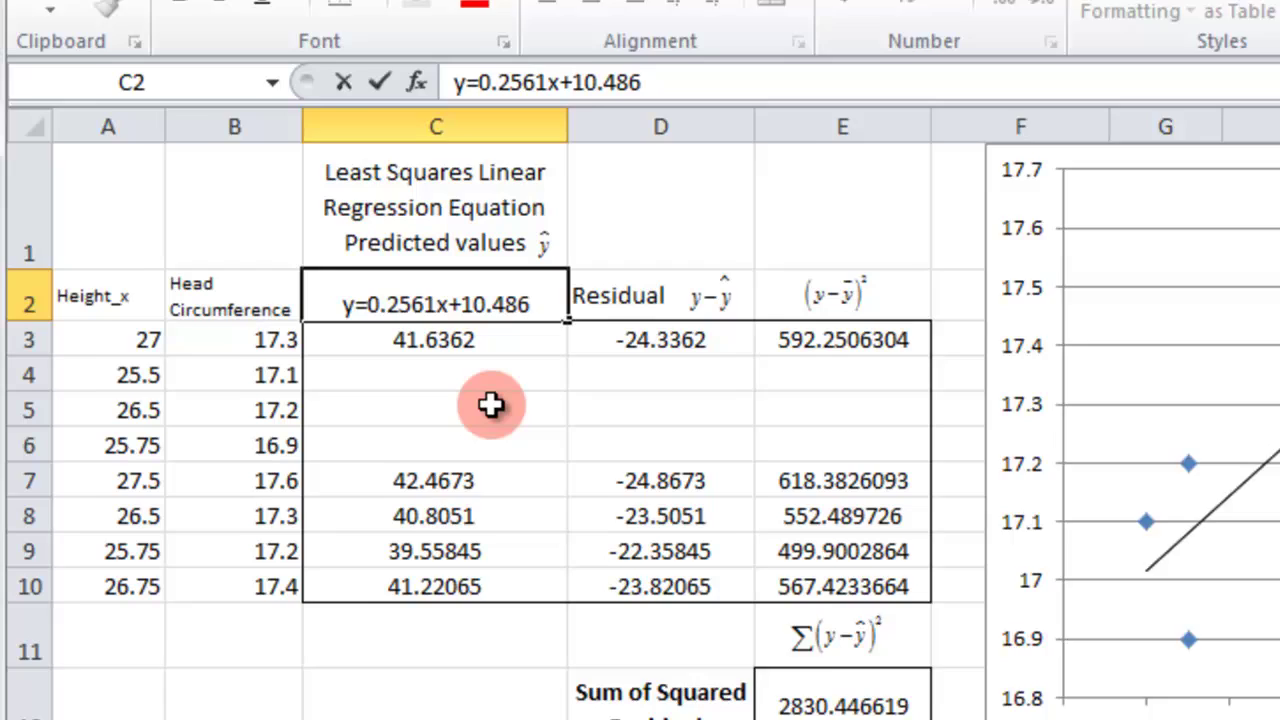
{"action": "left_click_drag", "start_coordinate": [572, 65], "coordinate": [499, 65]}
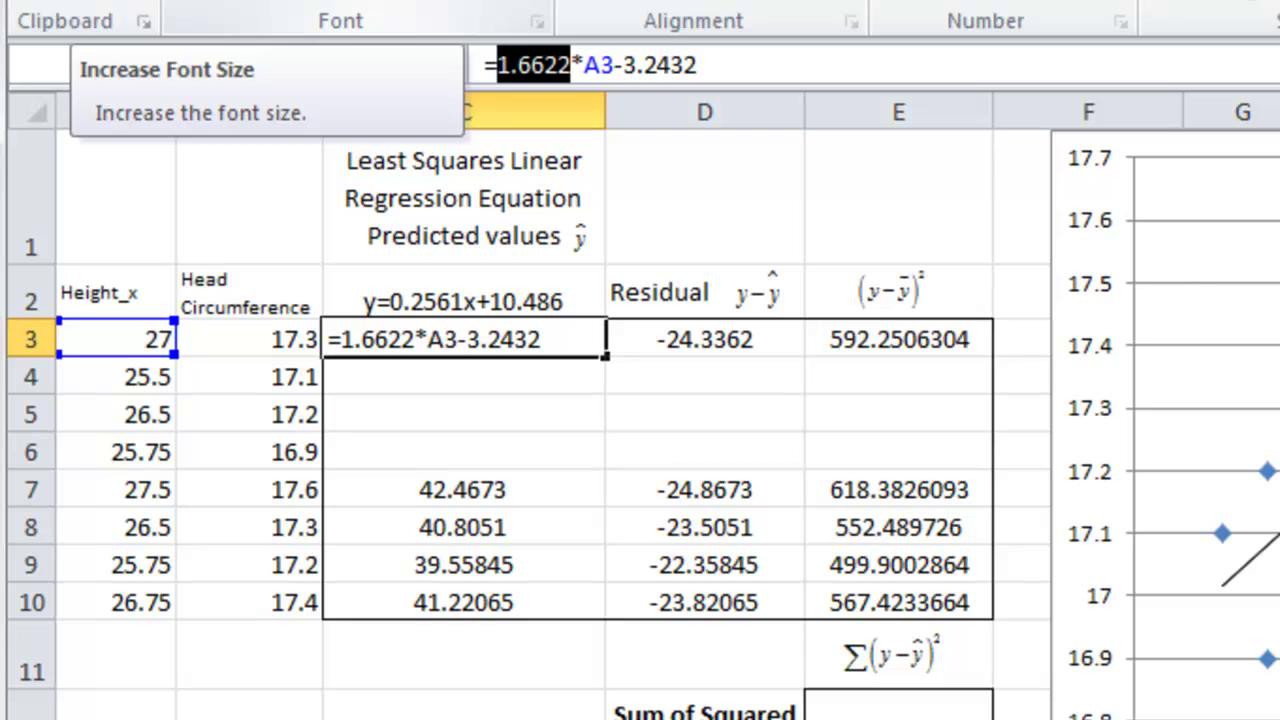
{"action": "type", "text": "0.2561*A3+10.486"}
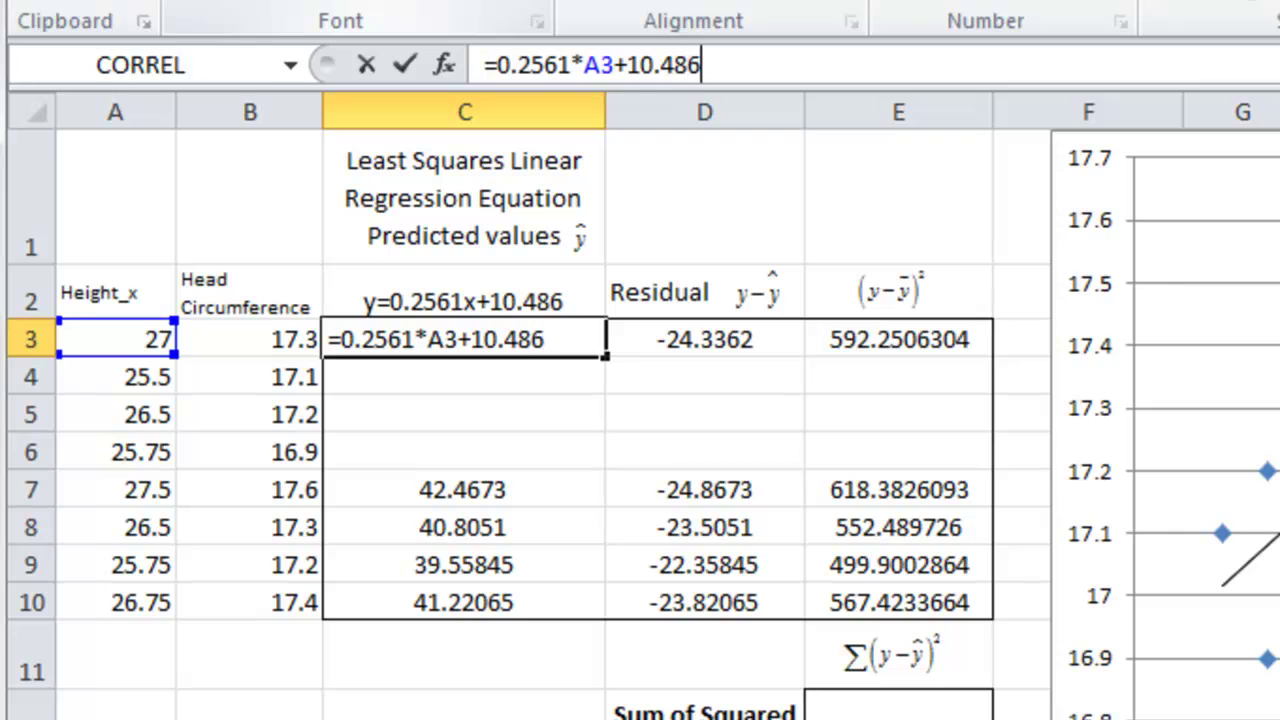
{"action": "key", "text": "Return"}
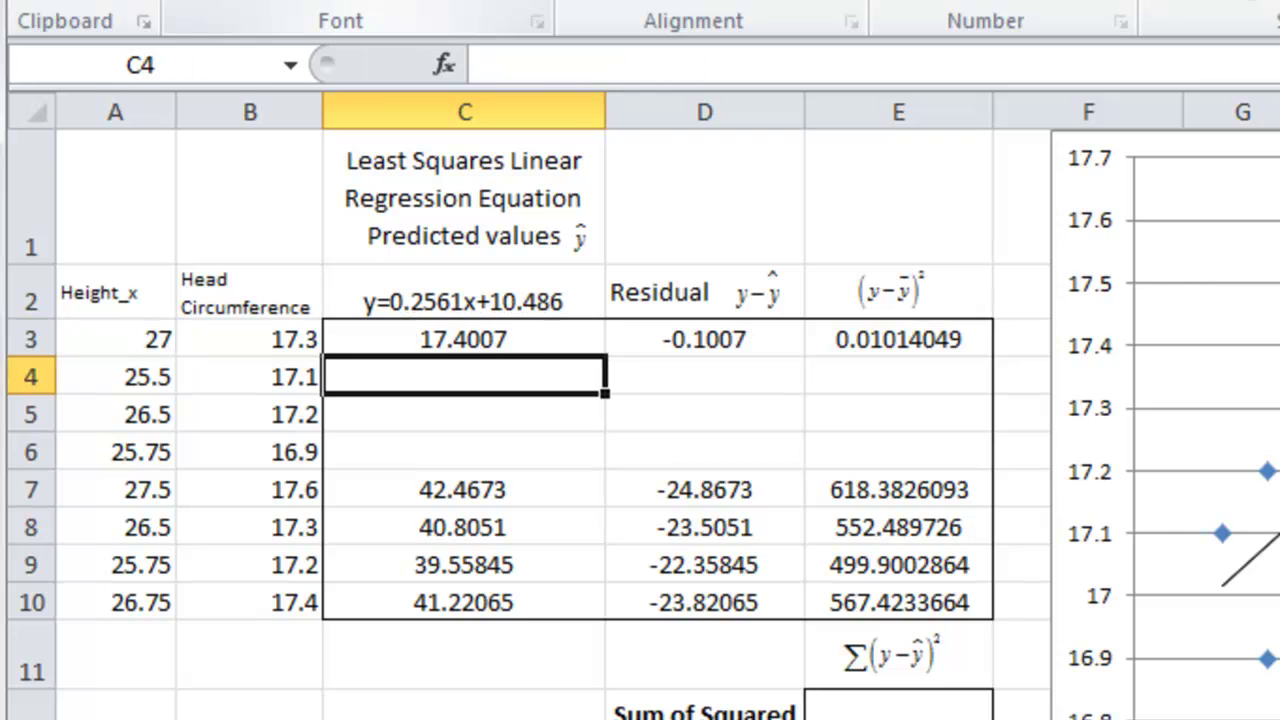
Fill predicted values, residuals and squared residuals down through row 10 and select C3:E10.
{"action": "left_click", "coordinate": [540, 338]}
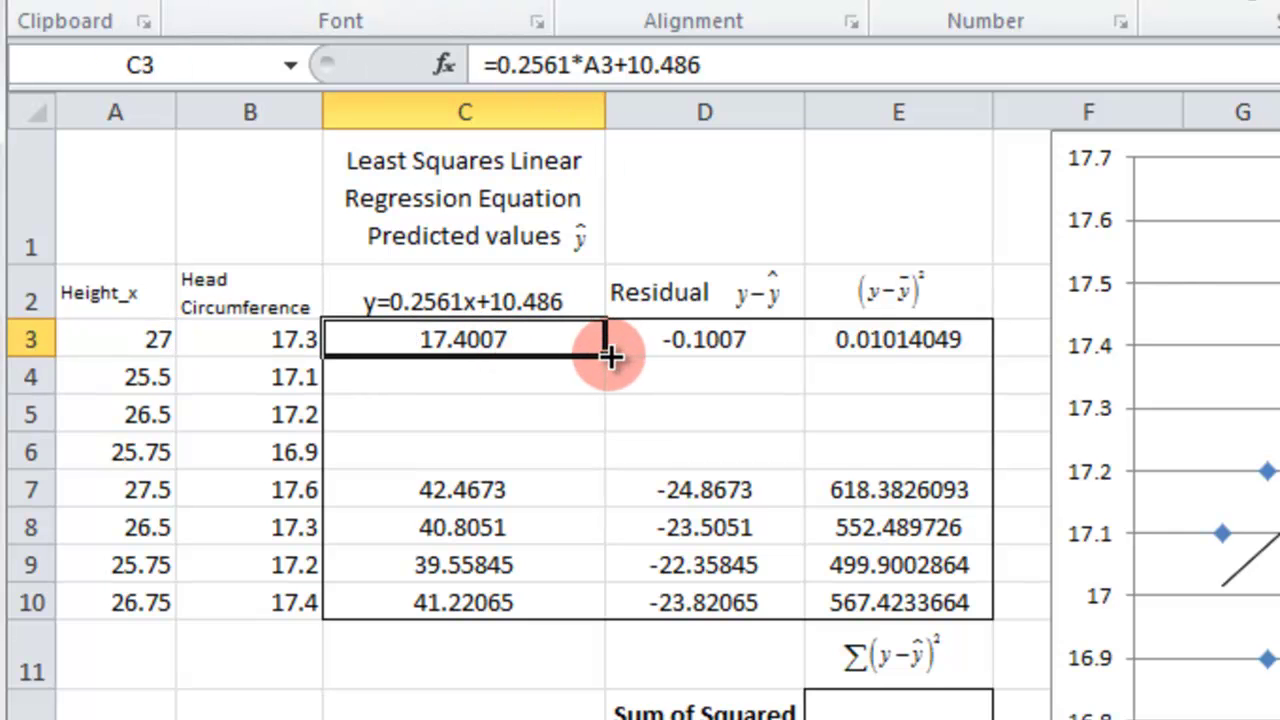
{"action": "left_click_drag", "start_coordinate": [606, 356], "coordinate": [591, 603]}
{"action": "left_click_drag", "start_coordinate": [750, 340], "coordinate": [830, 338]}
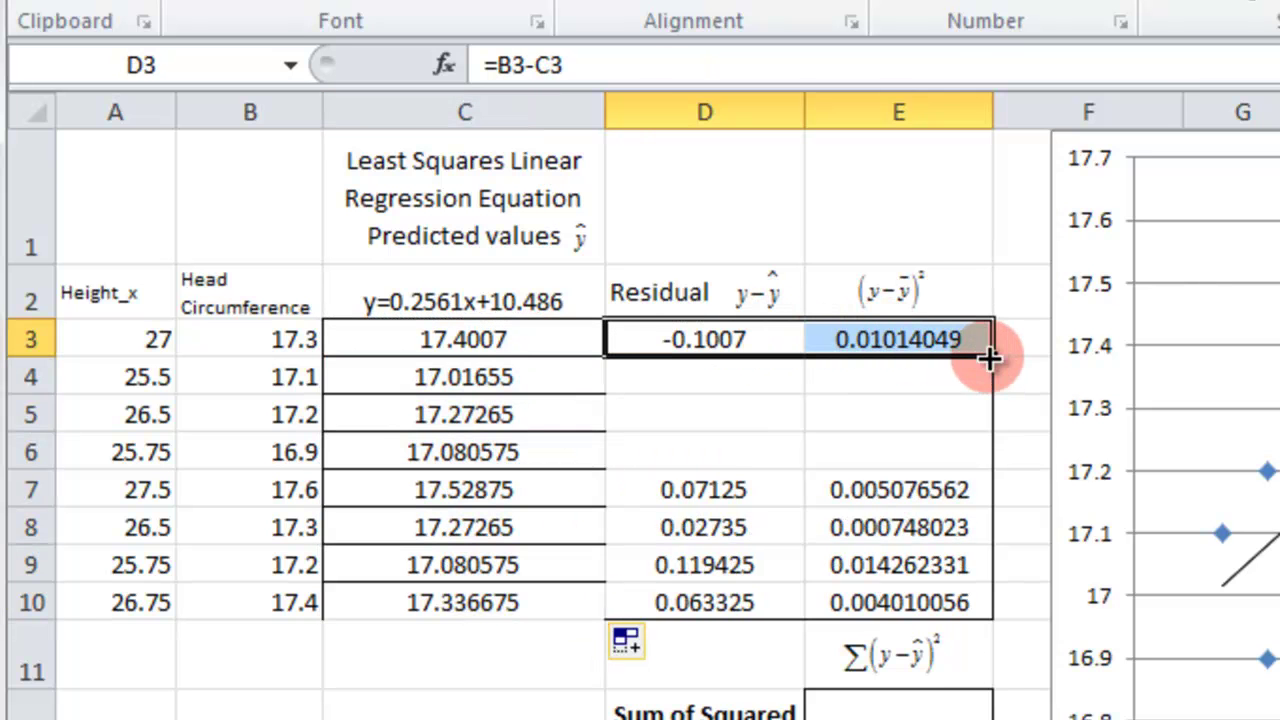
{"action": "left_click_drag", "start_coordinate": [989, 368], "coordinate": [985, 471]}
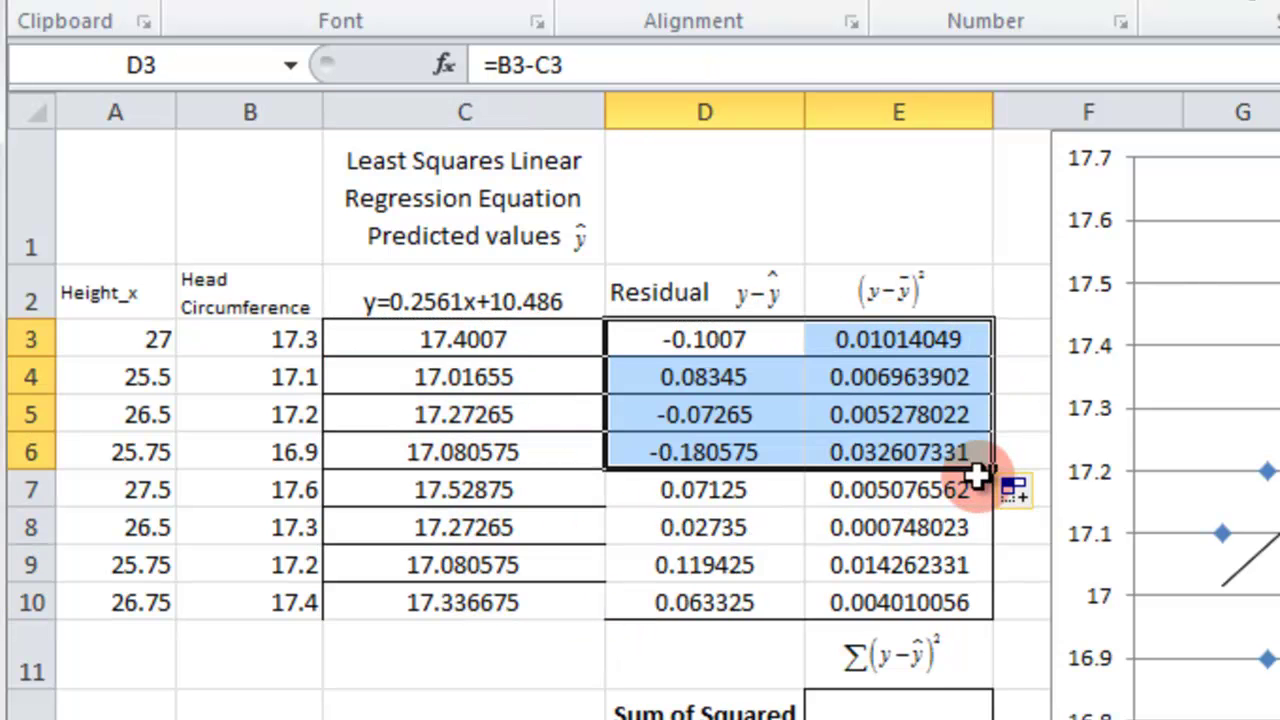
{"action": "left_click", "coordinate": [398, 690]}
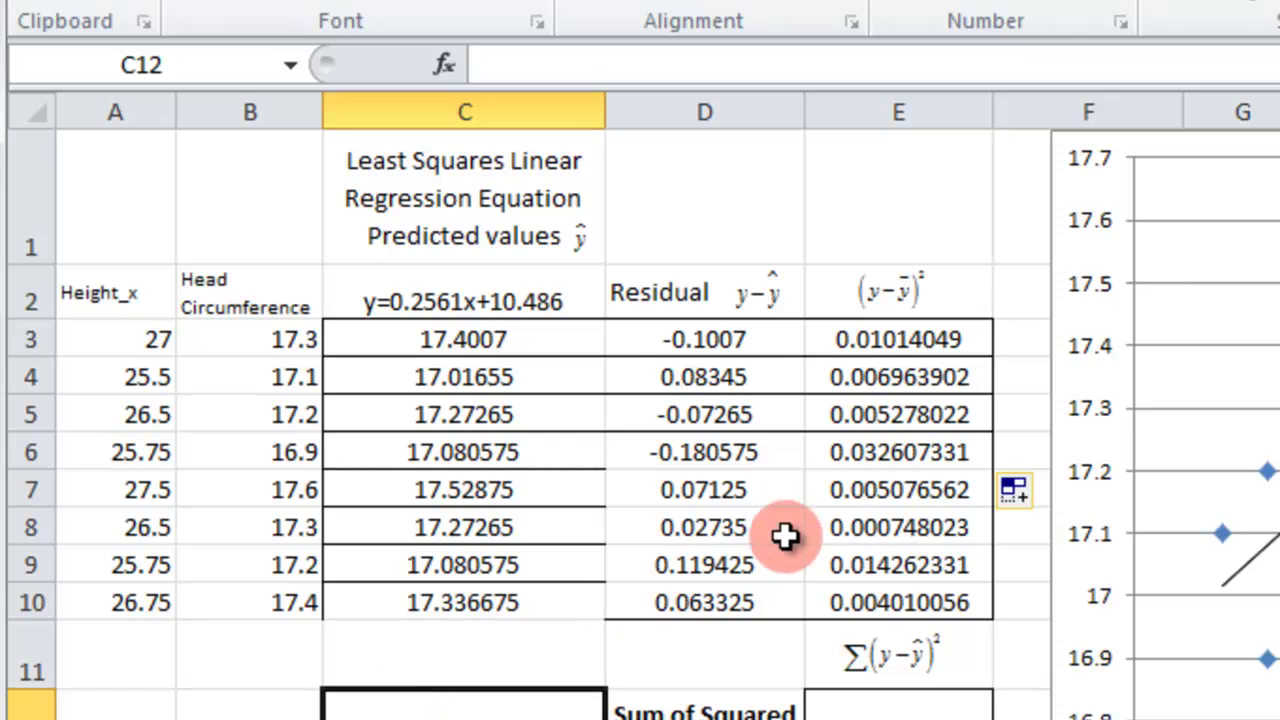
{"action": "left_click_drag", "start_coordinate": [423, 333], "coordinate": [912, 602]}
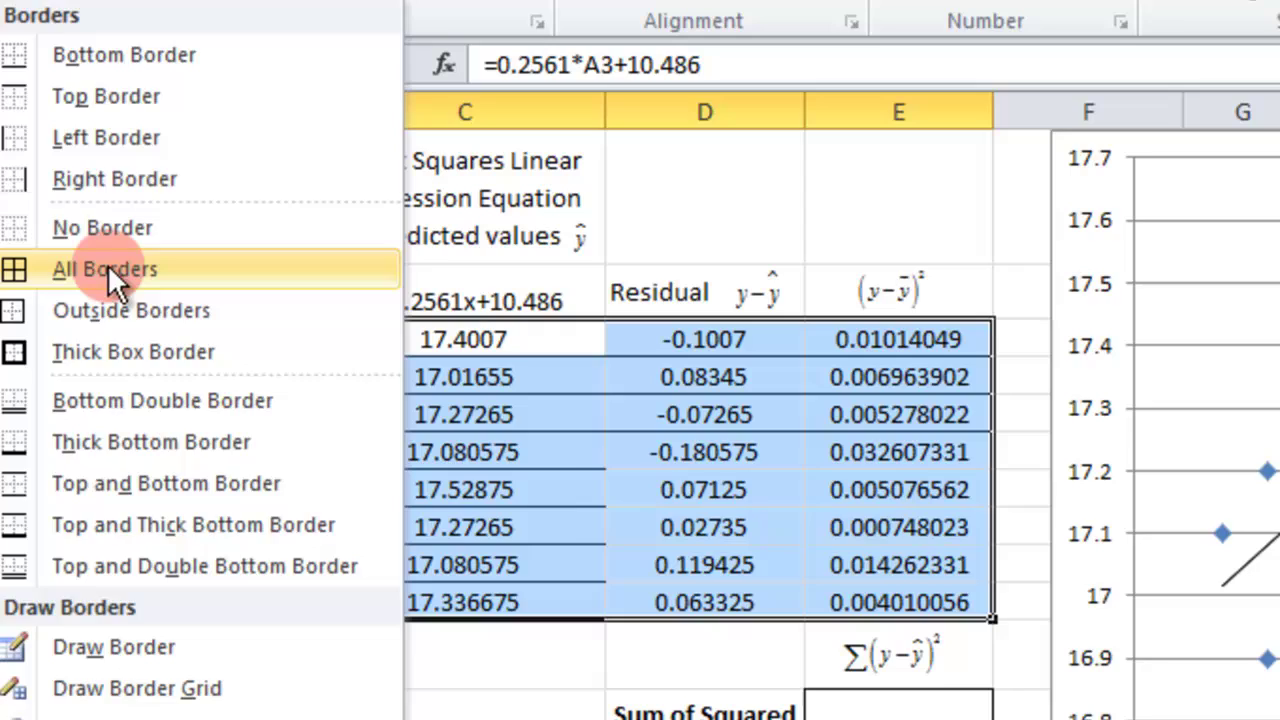
{"action": "left_click", "coordinate": [109, 269]}
Apply All Borders to C3:E10; the squared-residual sum reads 0.079086717.
{"action": "left_click", "coordinate": [490, 714]}
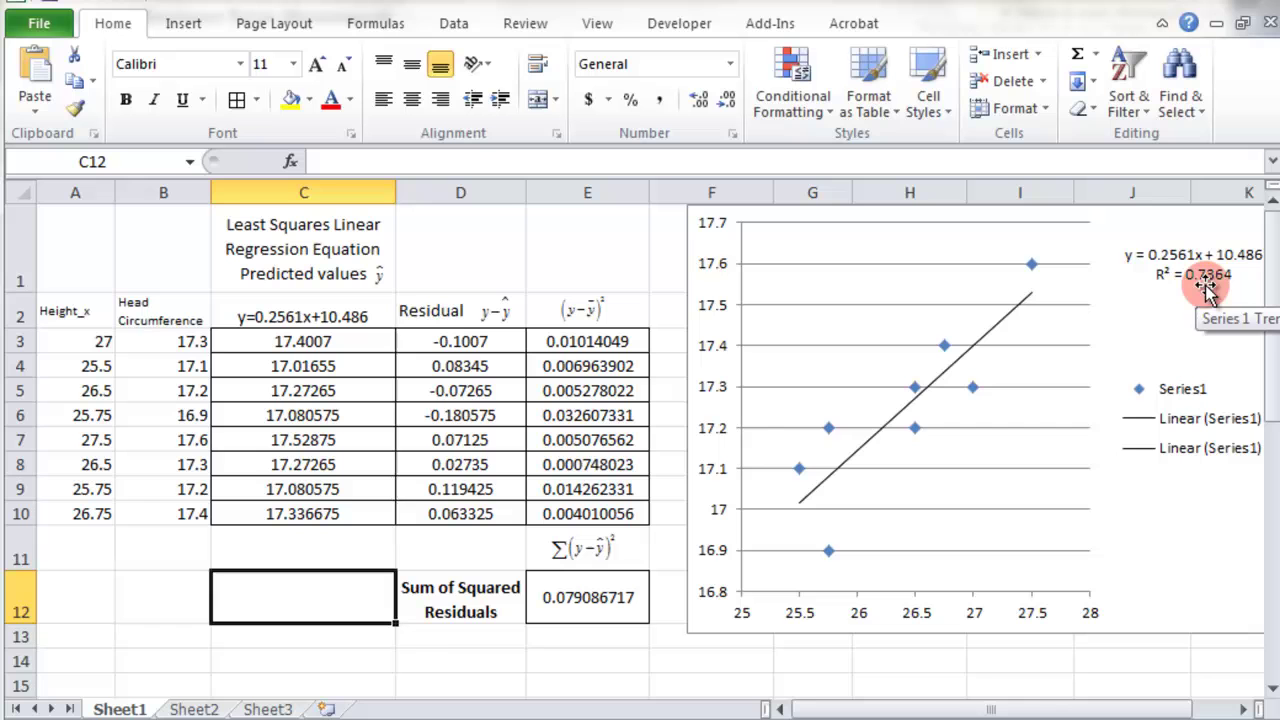
Compare the MyStatLab problem, with R² answered as 73.6%, against the Excel residual worksheet.
{"action": "key", "text": "alt+Tab"}
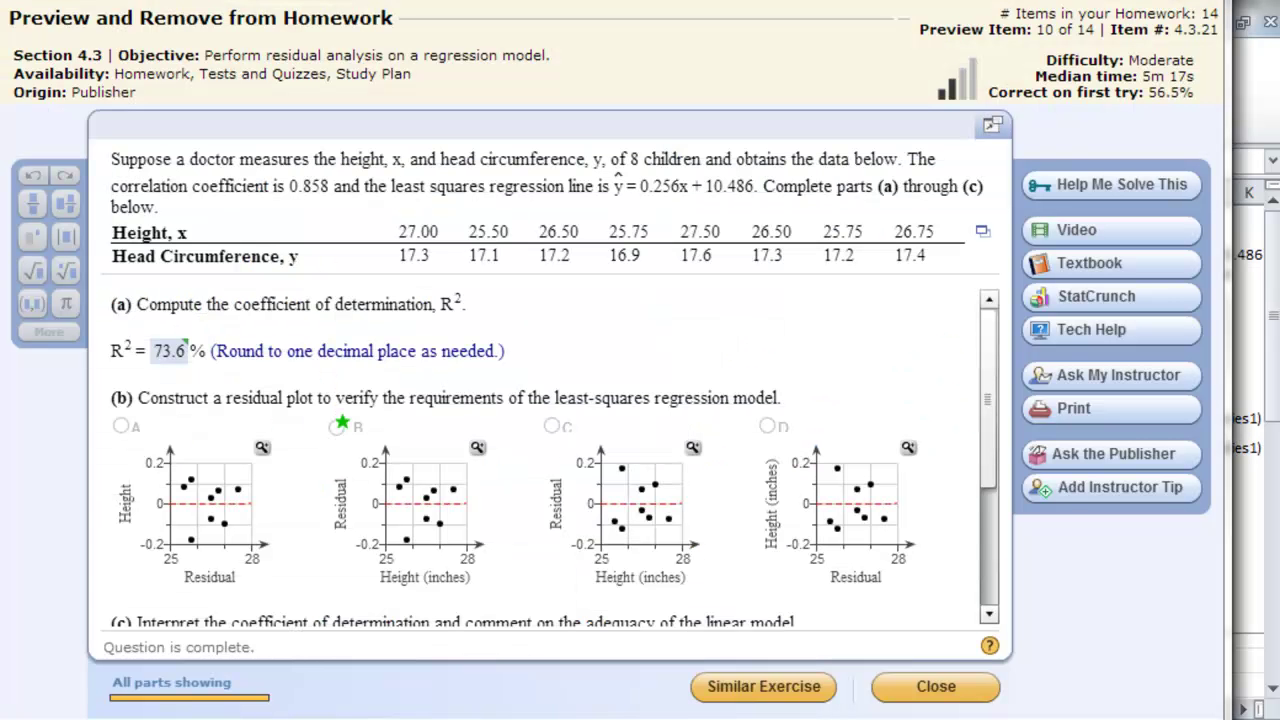
{"action": "mouse_move", "coordinate": [159, 356]}
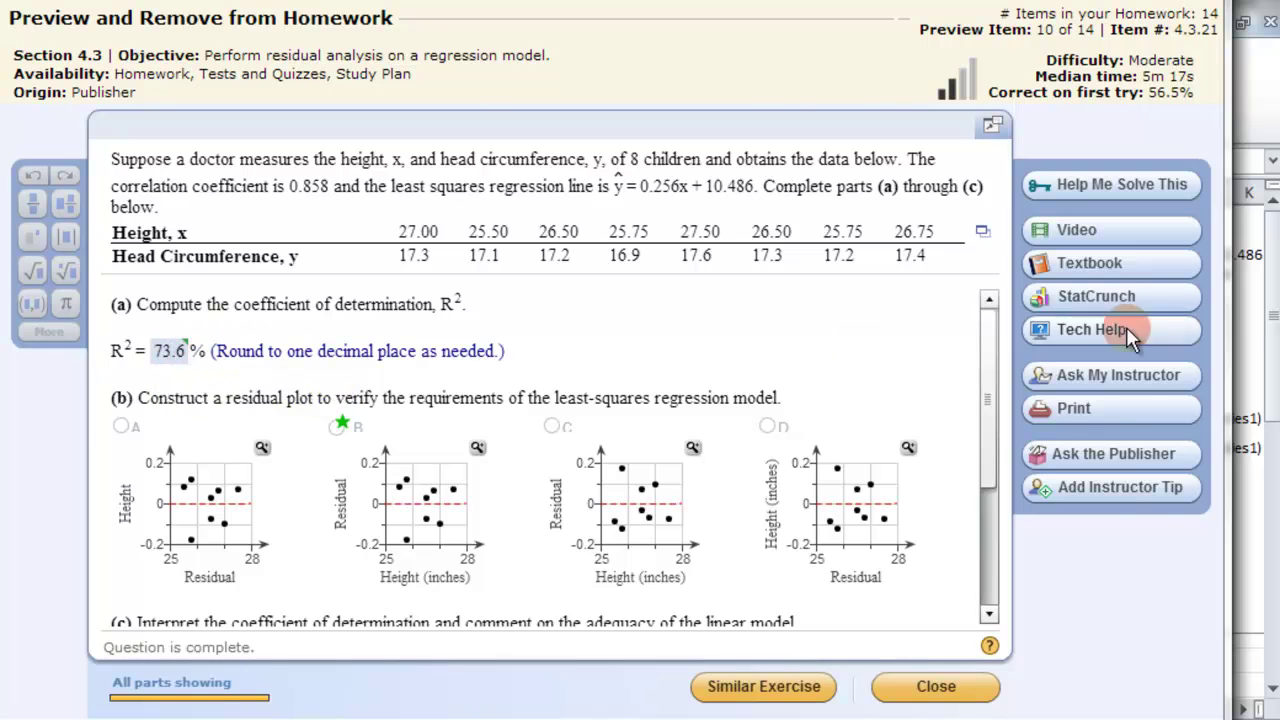
{"action": "left_click", "coordinate": [1255, 300]}
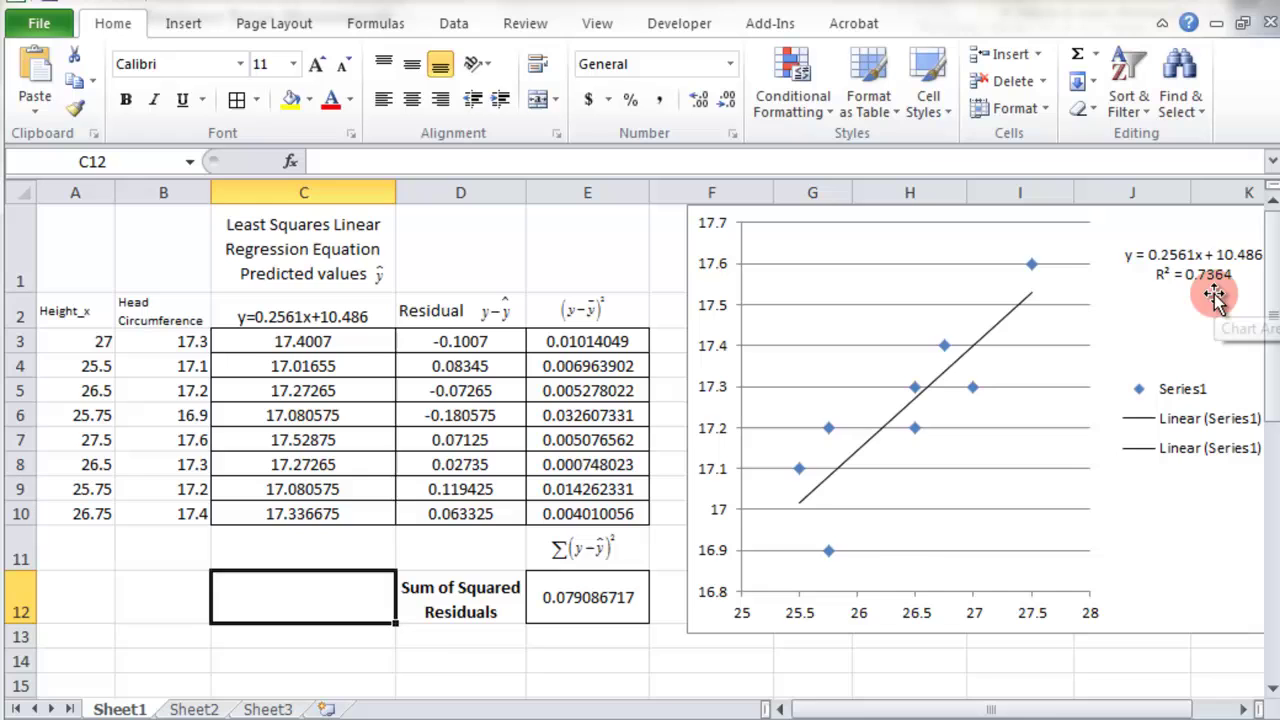
{"action": "key", "text": "alt+Tab"}
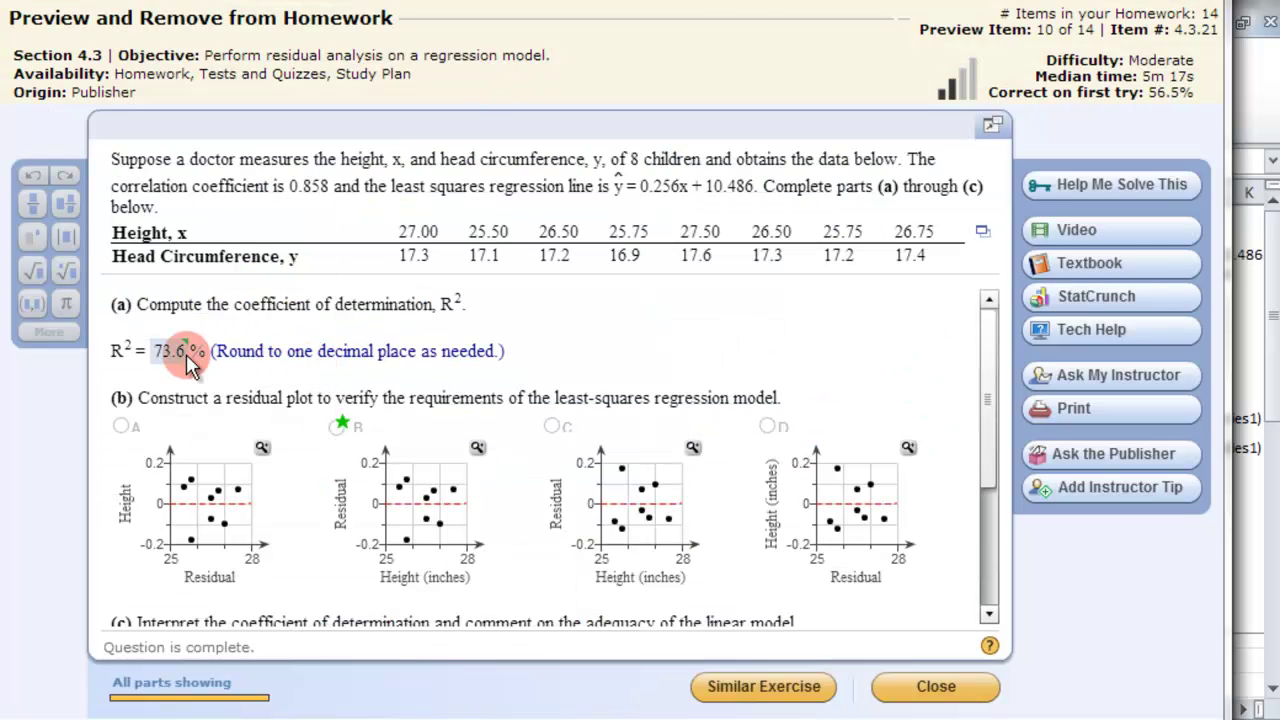
{"action": "left_click", "coordinate": [1273, 262]}
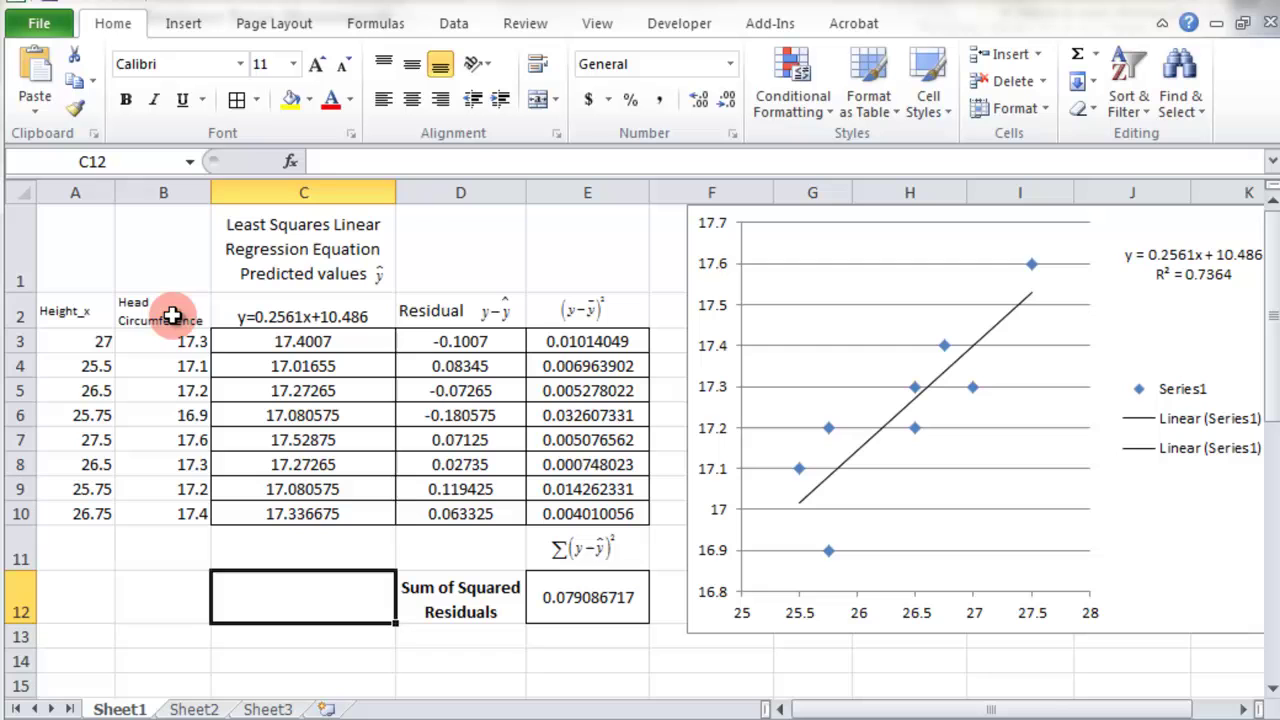
Insert a plain scatter chart of residuals D3:D10 against head circumference B3:B10.
{"action": "left_click_drag", "start_coordinate": [168, 340], "coordinate": [173, 400]}
{"action": "left_click_drag", "start_coordinate": [167, 510], "coordinate": [168, 505]}
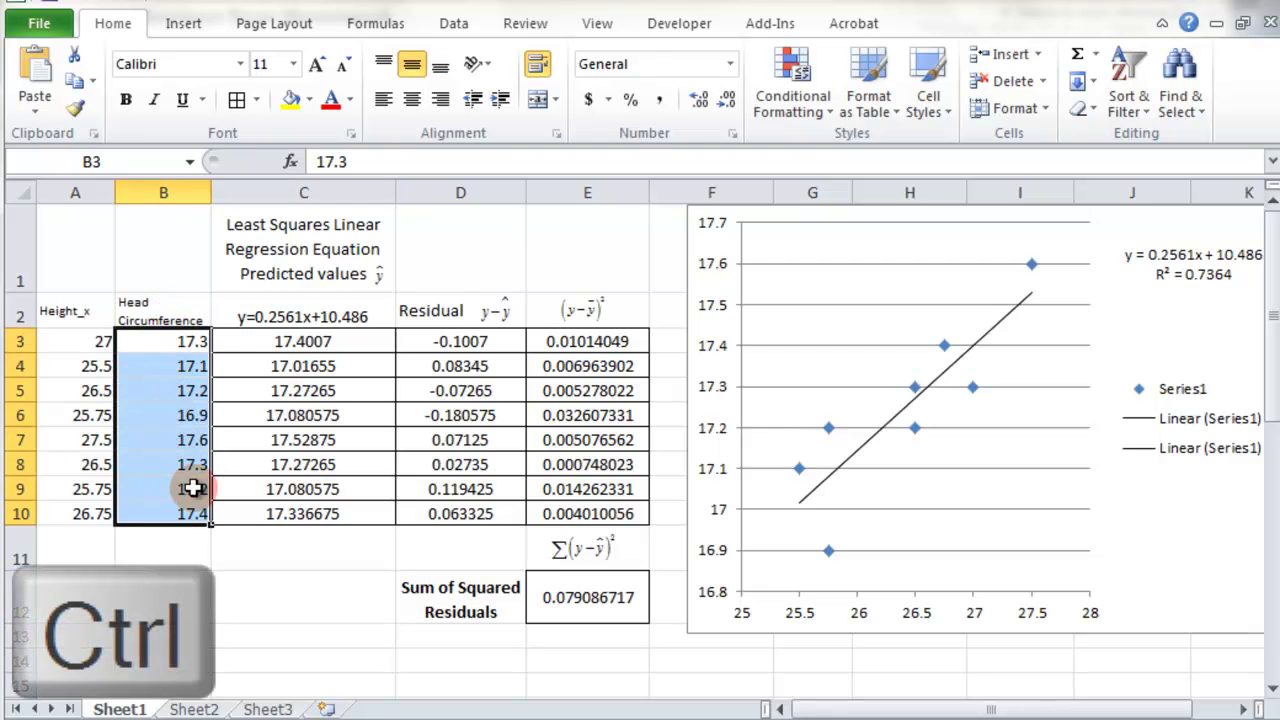
{"action": "left_click_drag", "start_coordinate": [463, 341], "coordinate": [461, 517]}
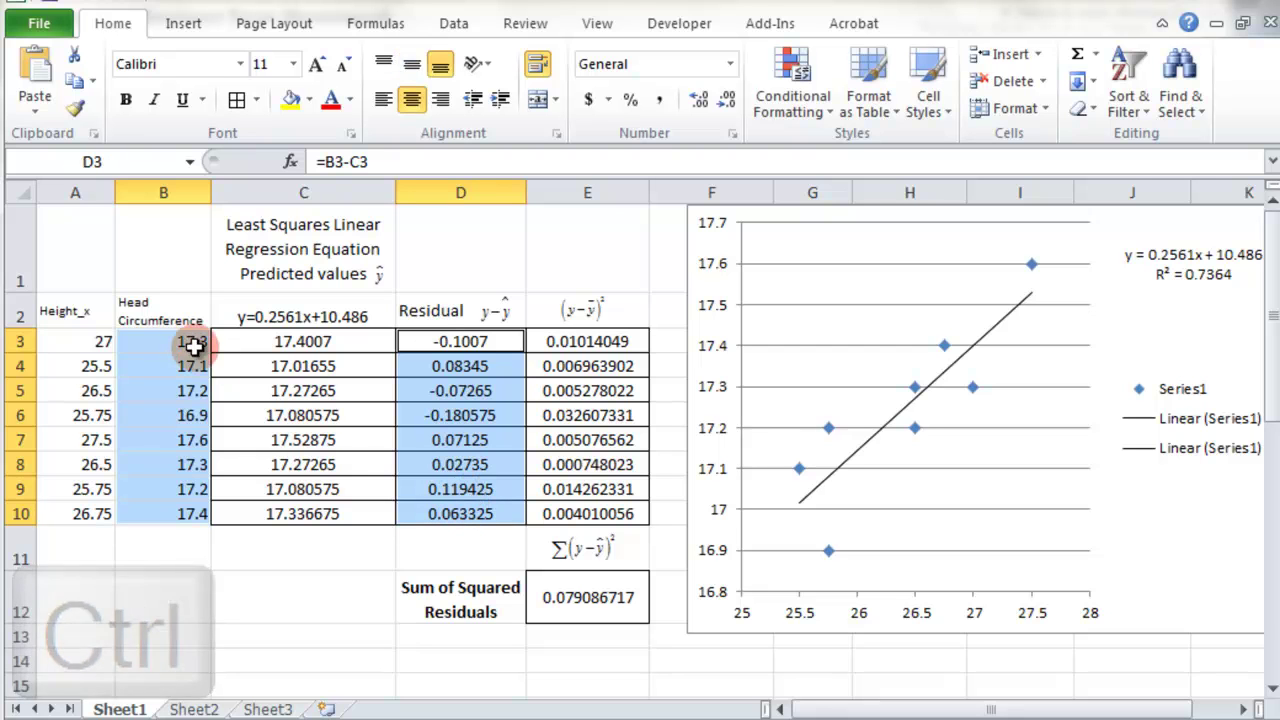
{"action": "left_click", "coordinate": [183, 23]}
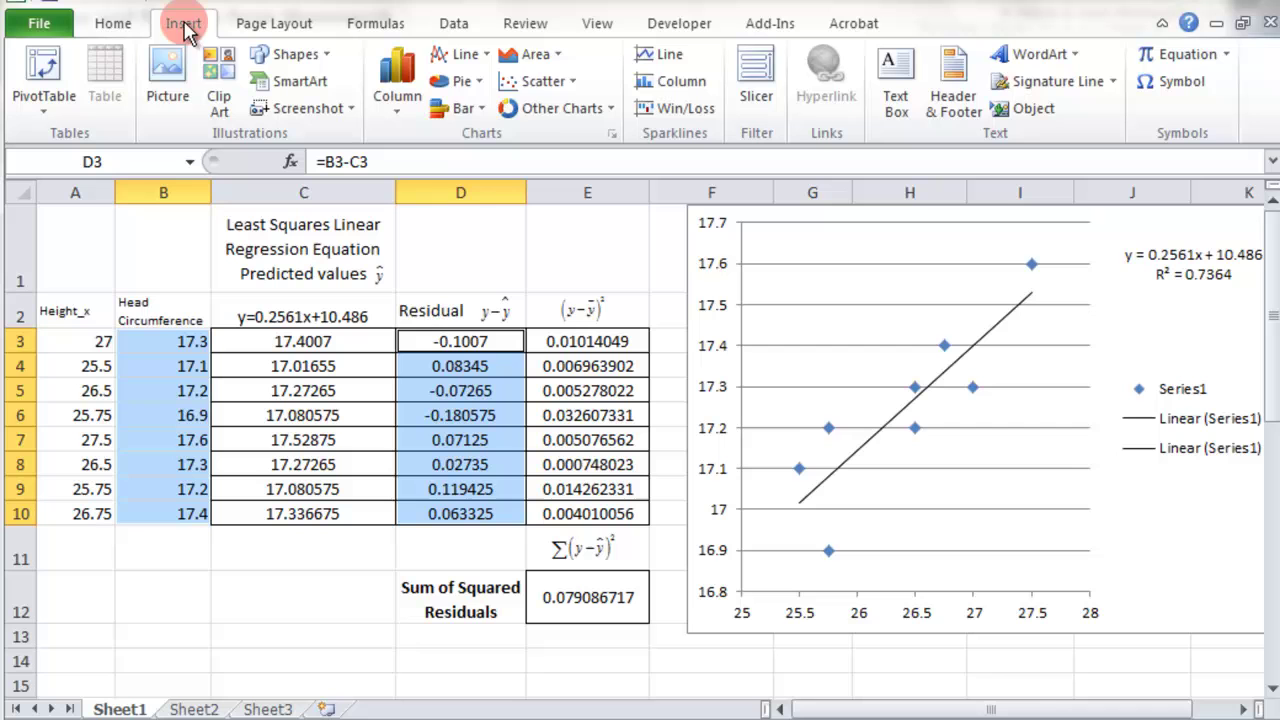
{"action": "left_click", "coordinate": [530, 88]}
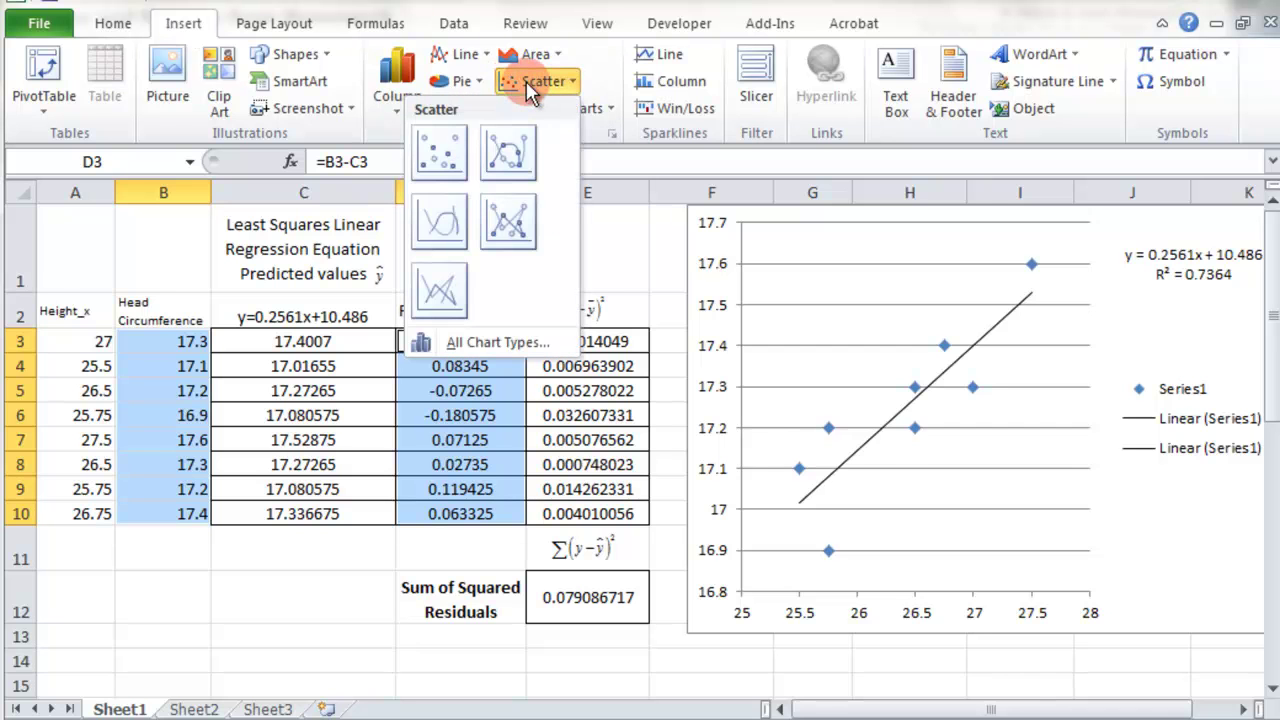
{"action": "left_click", "coordinate": [450, 150]}
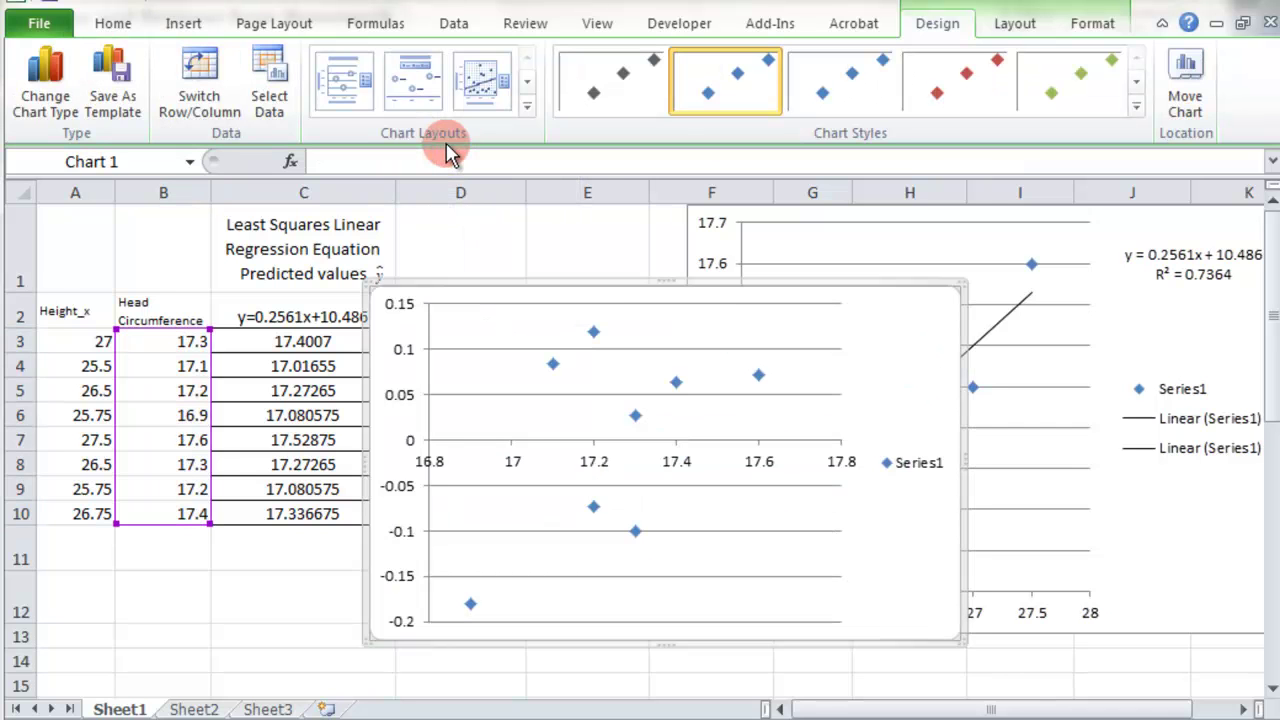
Move the chart below the data and place the restored Excel window beside the homework page.
{"action": "left_click_drag", "start_coordinate": [893, 391], "coordinate": [579, 676]}
{"action": "scroll", "coordinate": [579, 676], "scroll_direction": "down", "scroll_amount": 2}
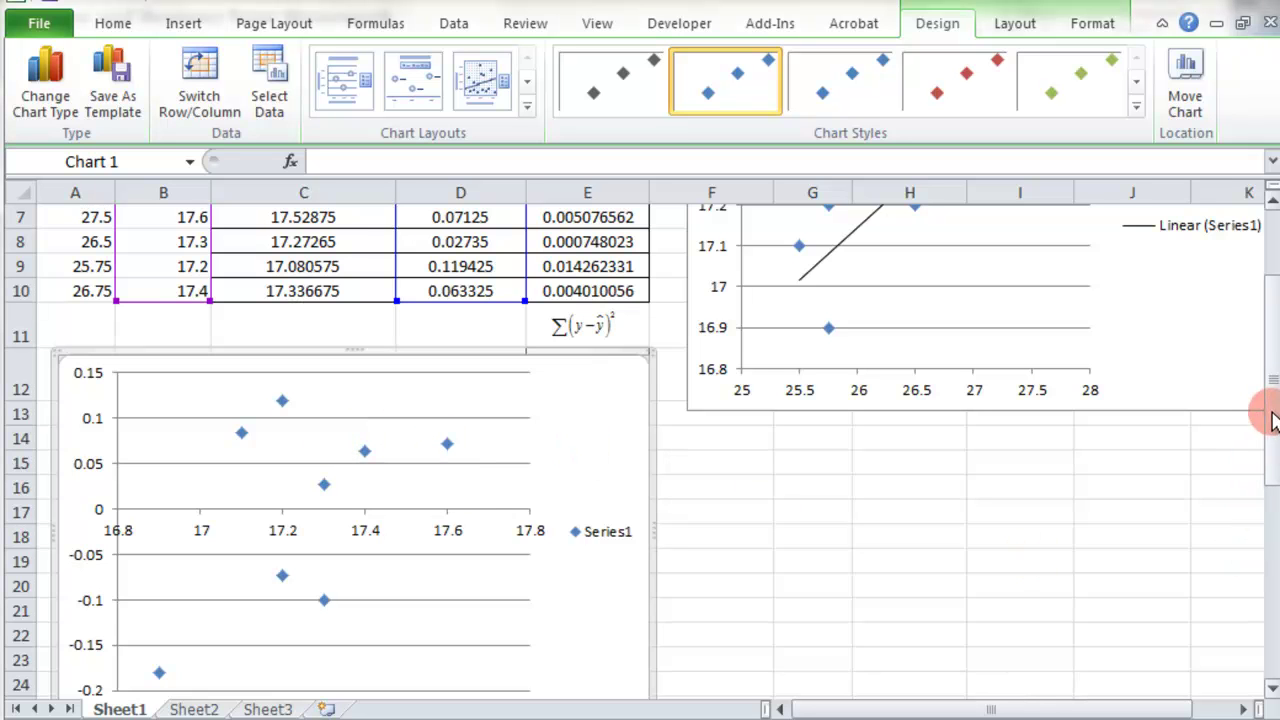
{"action": "scroll", "coordinate": [1270, 260], "scroll_direction": "up", "scroll_amount": 2}
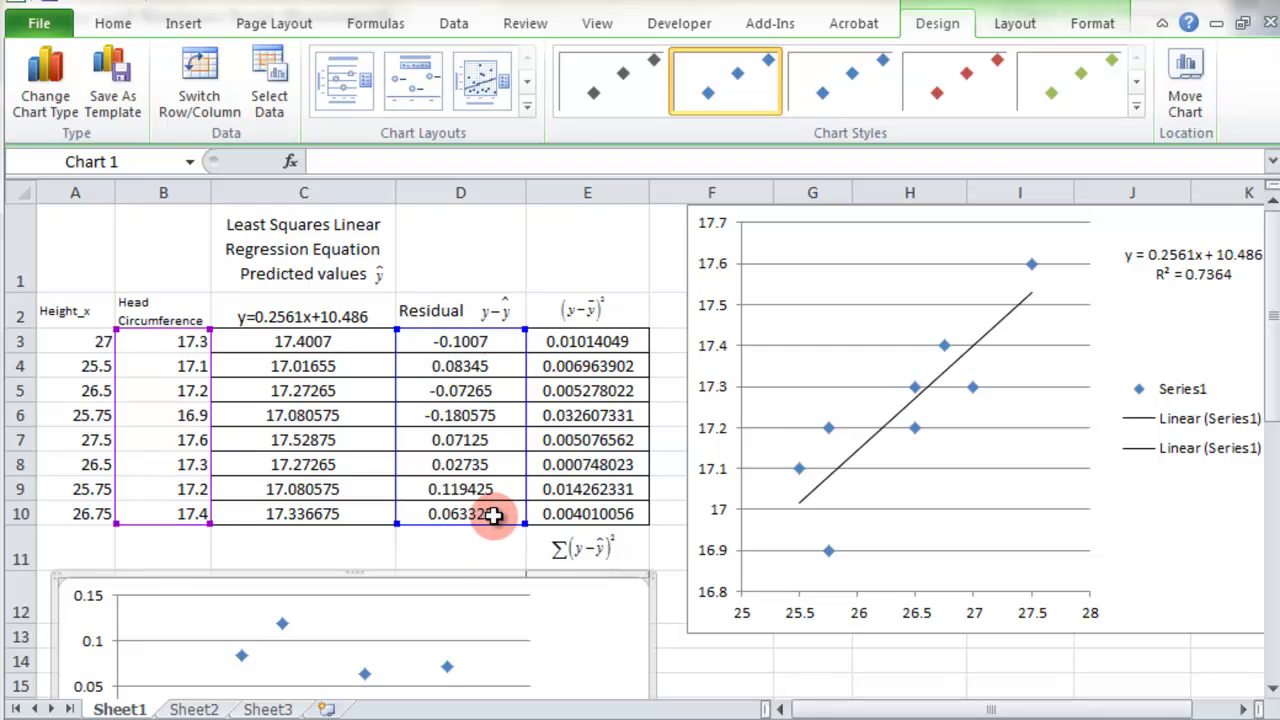
{"action": "left_click_drag", "start_coordinate": [1272, 275], "coordinate": [1272, 385]}
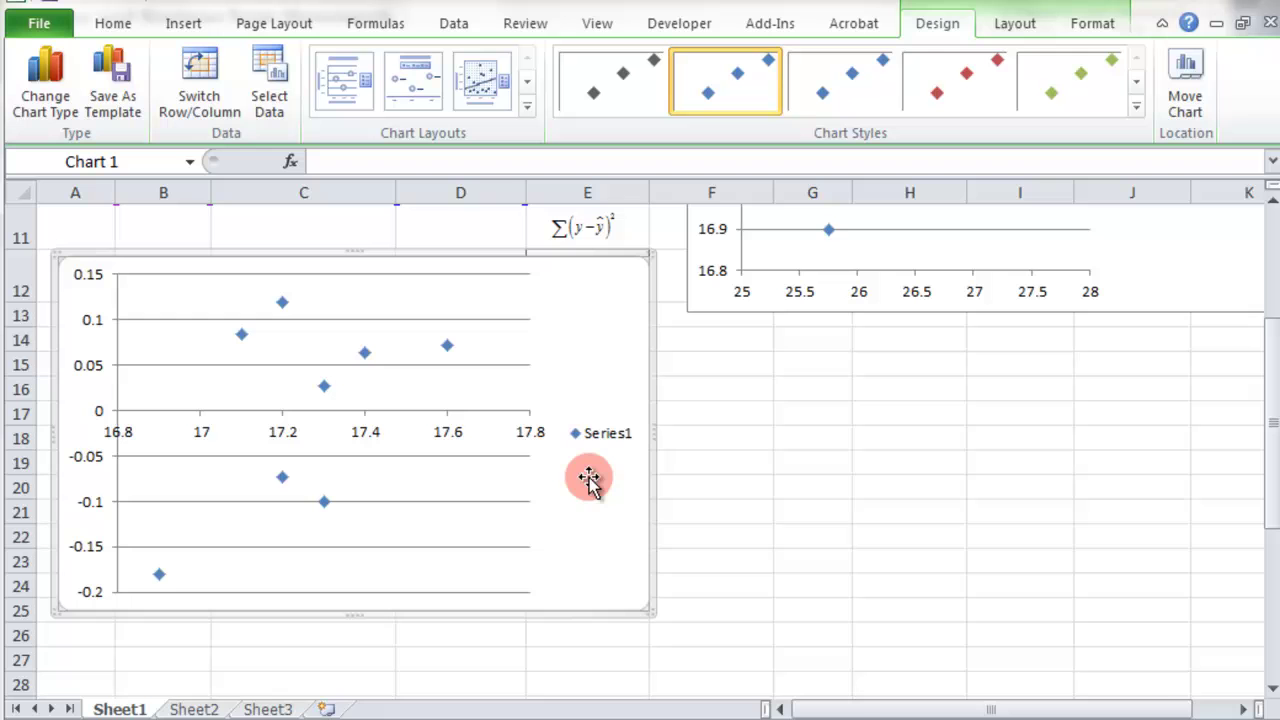
{"action": "left_click_drag", "start_coordinate": [285, 8], "coordinate": [940, 6]}
{"action": "left_click", "coordinate": [594, 385]}
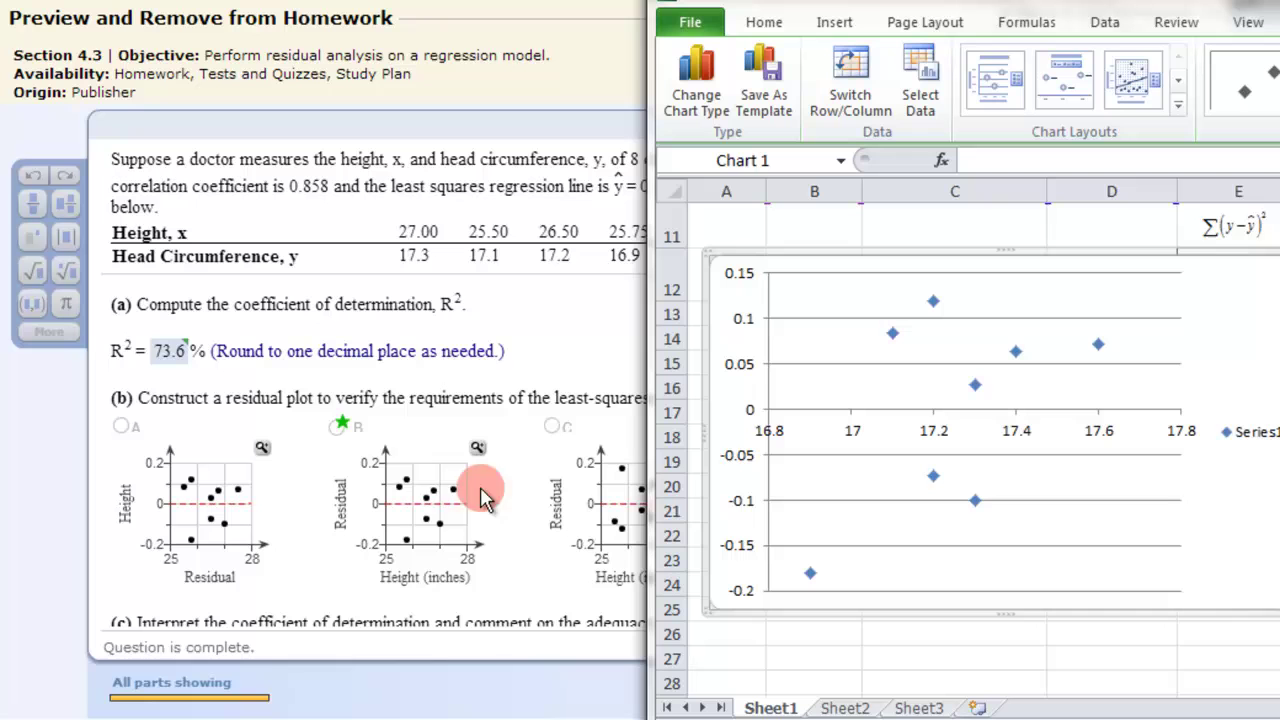
Enlarge answer B's residual plot and compare it with the Excel scatter chart.
{"action": "left_click", "coordinate": [473, 444]}
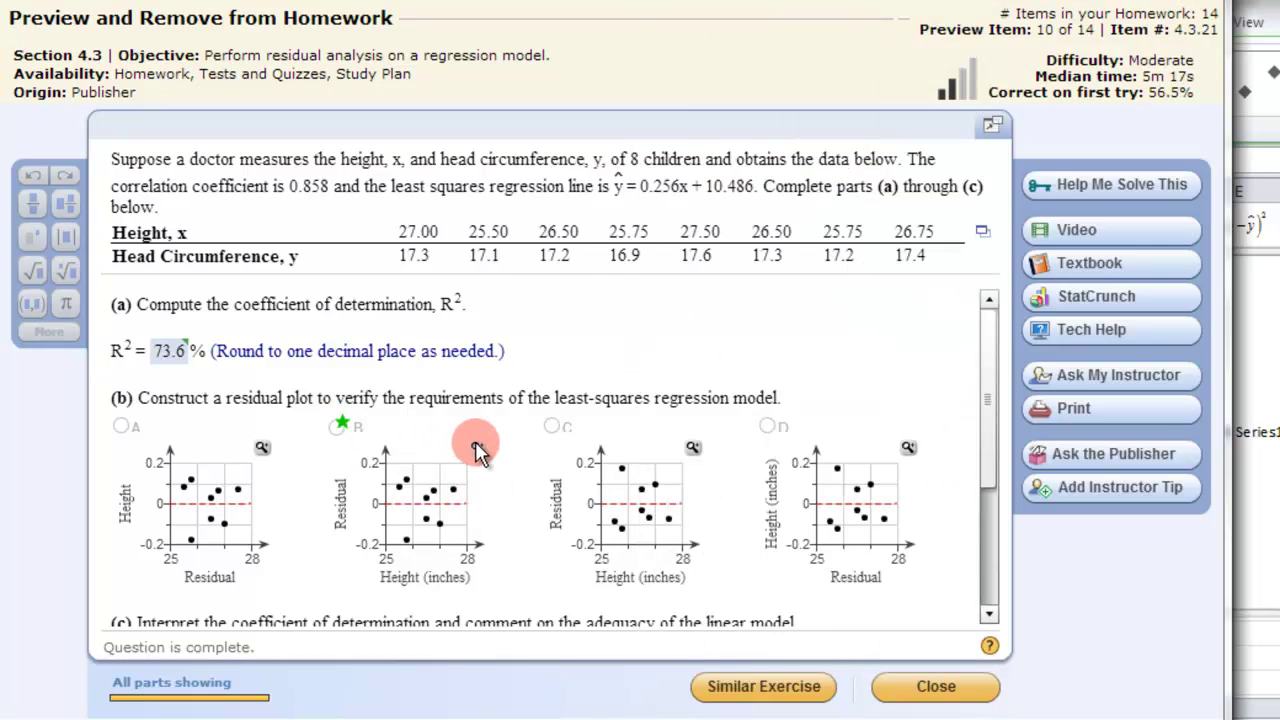
{"action": "left_click_drag", "start_coordinate": [526, 170], "coordinate": [366, 175]}
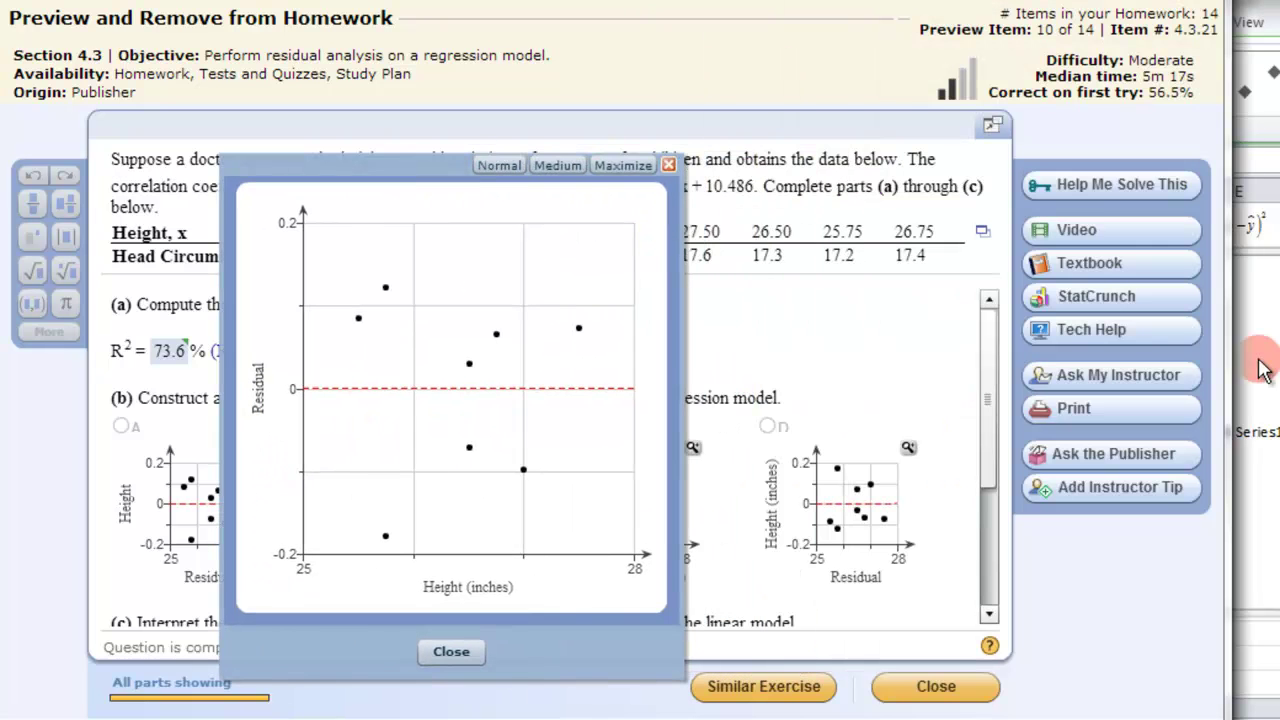
{"action": "left_click", "coordinate": [1255, 300]}
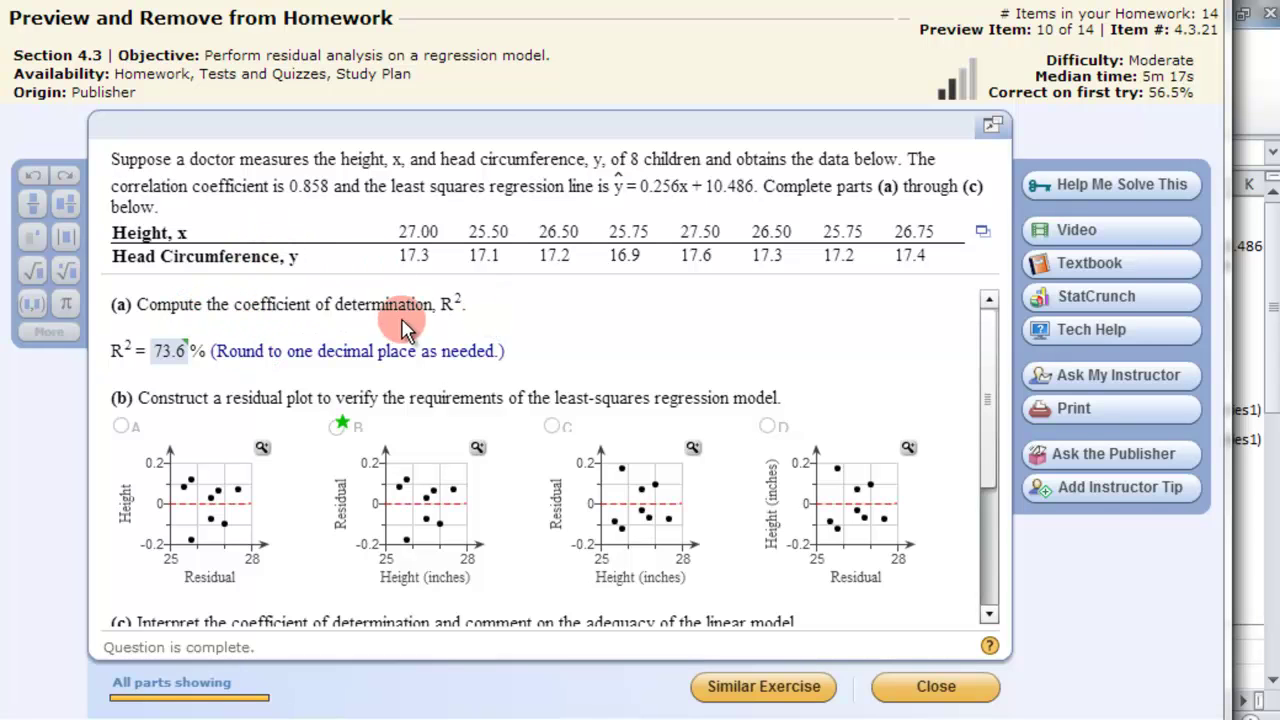
Copy the height and head-circumference data table to the clipboard again.
{"action": "mouse_move", "coordinate": [178, 352]}
{"action": "left_click", "coordinate": [983, 232]}
{"action": "left_click", "coordinate": [1002, 261]}
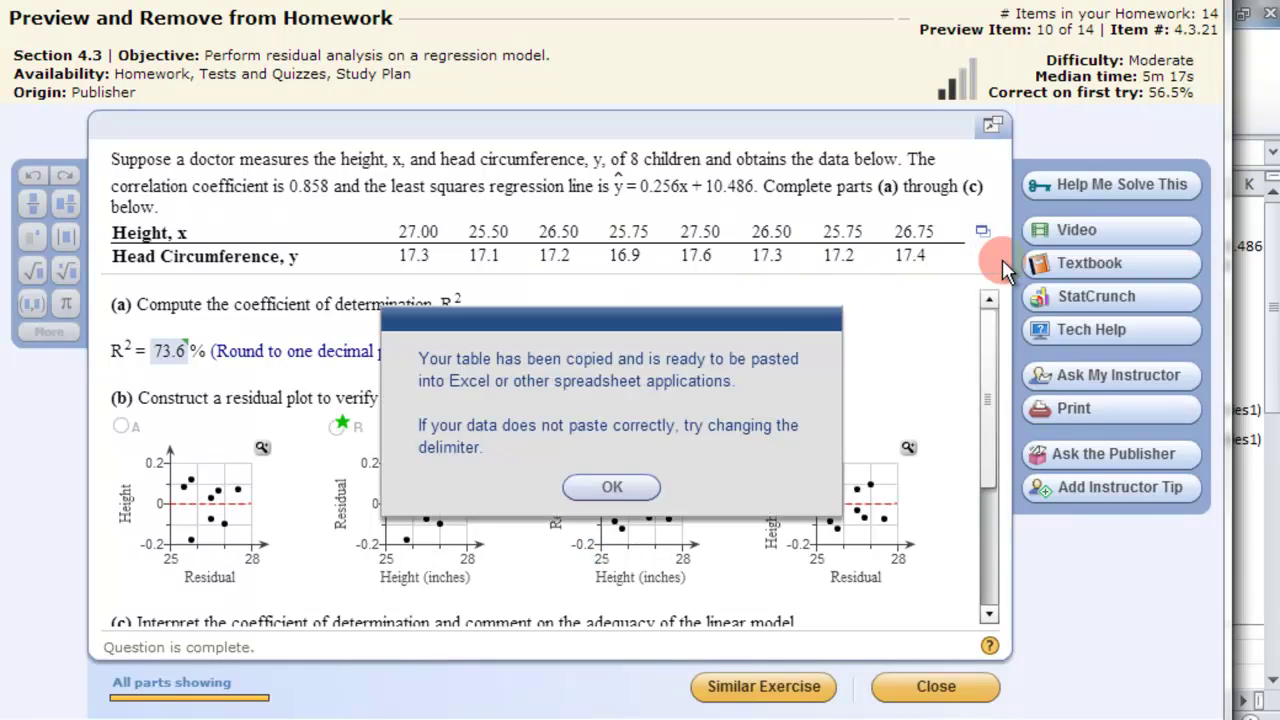
Dismiss the table-copied message and close the homework preview, returning to Excel.
{"action": "left_click", "coordinate": [611, 487]}
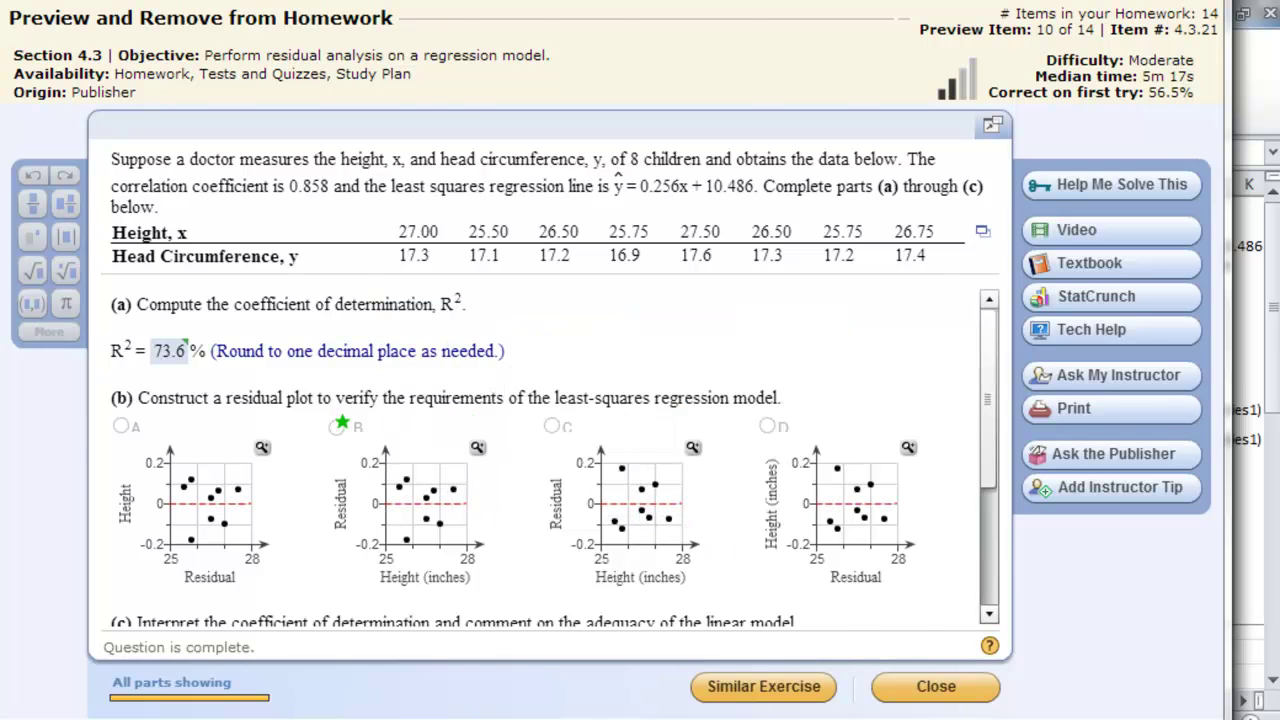
{"action": "left_click", "coordinate": [936, 686]}
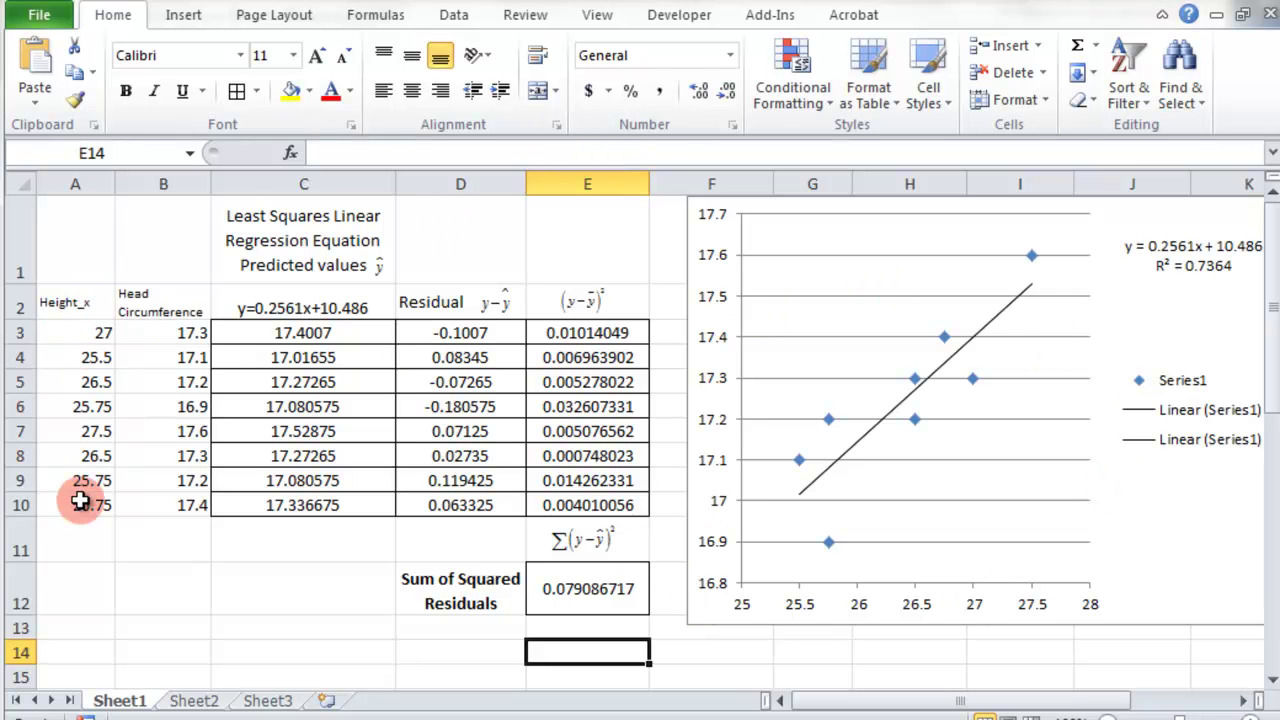
Select cell C15 below the data as the regression output location.
{"action": "left_click", "coordinate": [162, 587]}
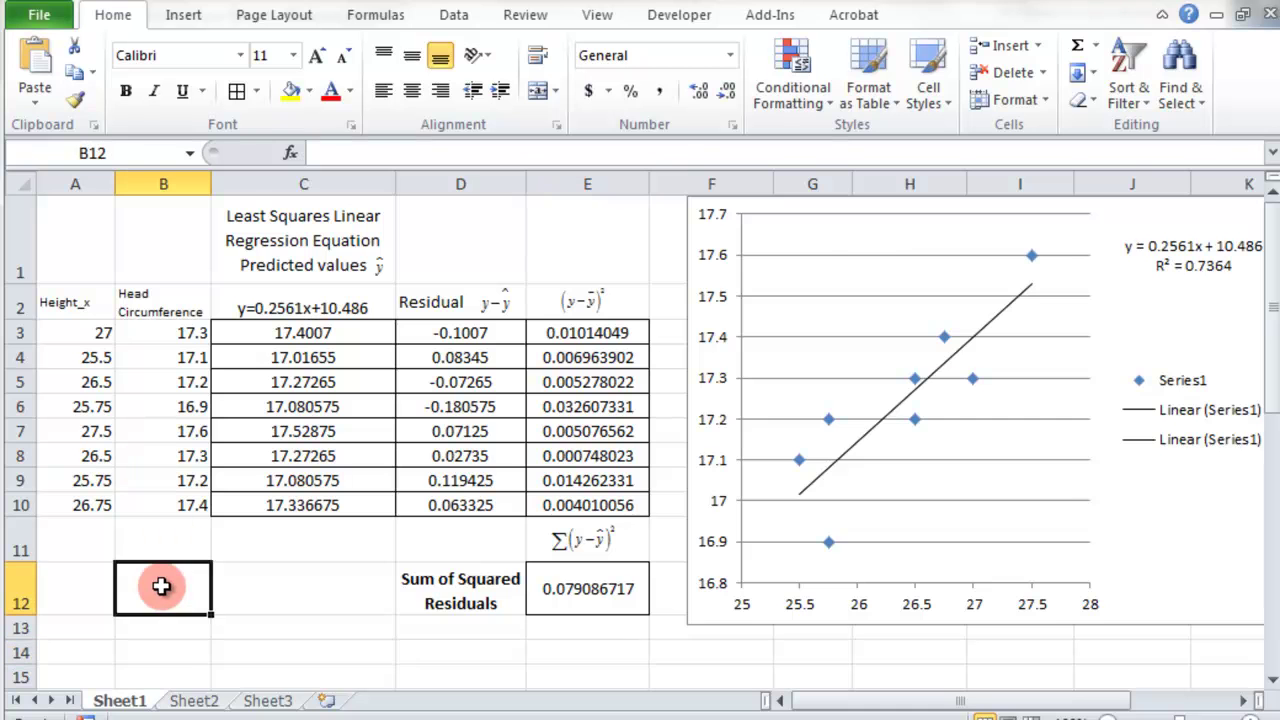
{"action": "scroll", "coordinate": [163, 586], "scroll_direction": "down", "scroll_amount": 1}
{"action": "scroll", "coordinate": [163, 586], "scroll_direction": "up", "scroll_amount": 1}
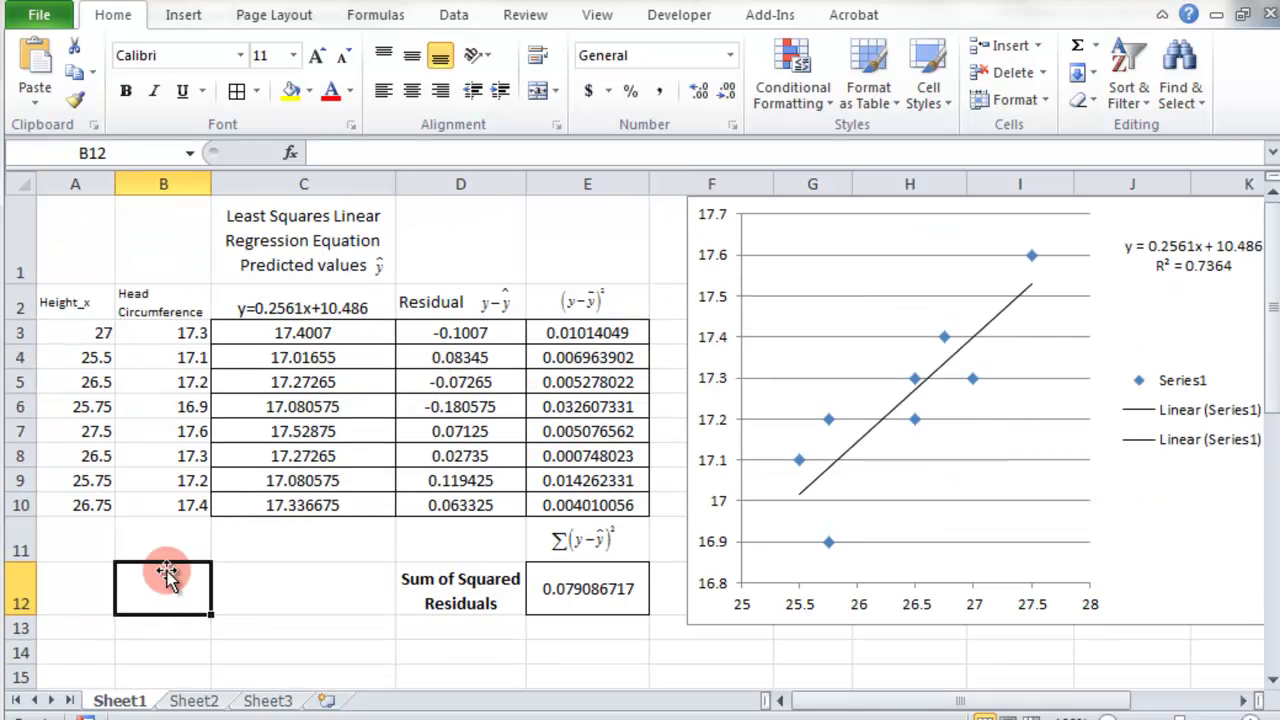
{"action": "left_click", "coordinate": [268, 636]}
{"action": "scroll", "coordinate": [268, 640], "scroll_direction": "down", "scroll_amount": 1}
{"action": "left_click", "coordinate": [276, 620]}
{"action": "scroll", "coordinate": [280, 600], "scroll_direction": "up", "scroll_amount": 1}
{"action": "scroll", "coordinate": [300, 580], "scroll_direction": "down", "scroll_amount": 2}
{"action": "left_click", "coordinate": [319, 503]}
{"action": "scroll", "coordinate": [320, 503], "scroll_direction": "up", "scroll_amount": 2}
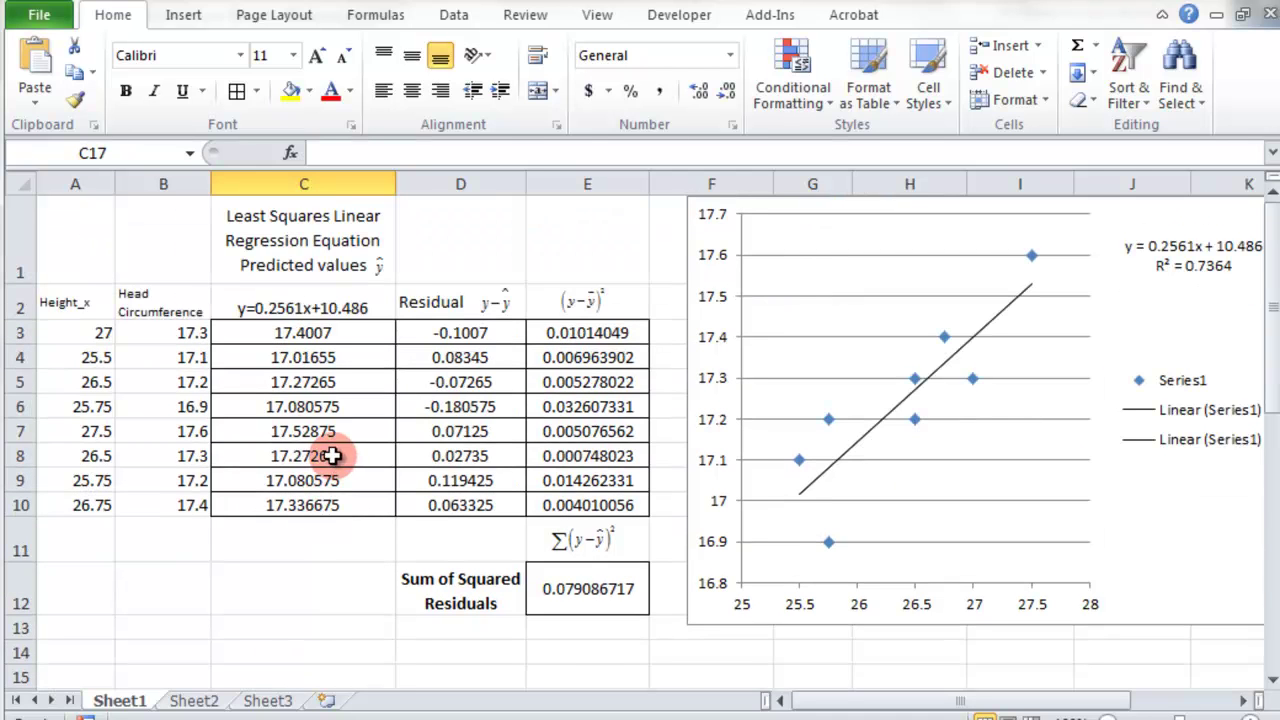
{"action": "left_click", "coordinate": [306, 672]}
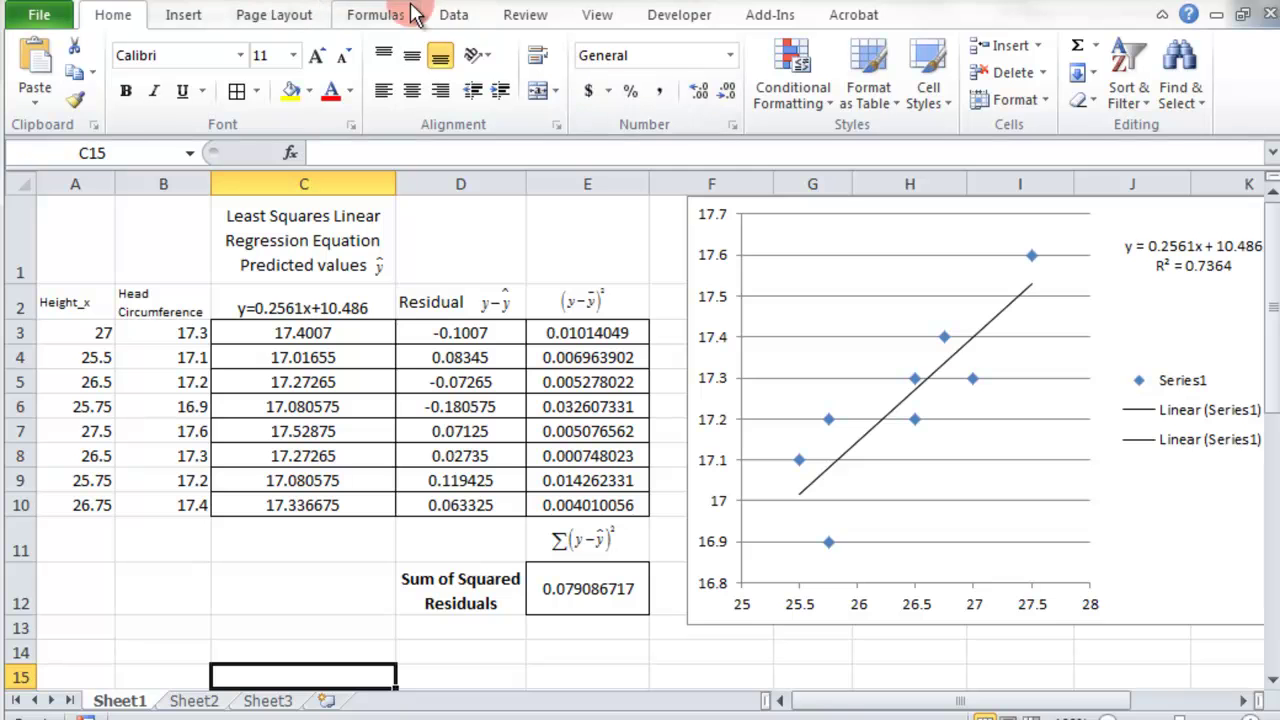
Launch the Regression tool from Data Analysis.
{"action": "left_click", "coordinate": [447, 27]}
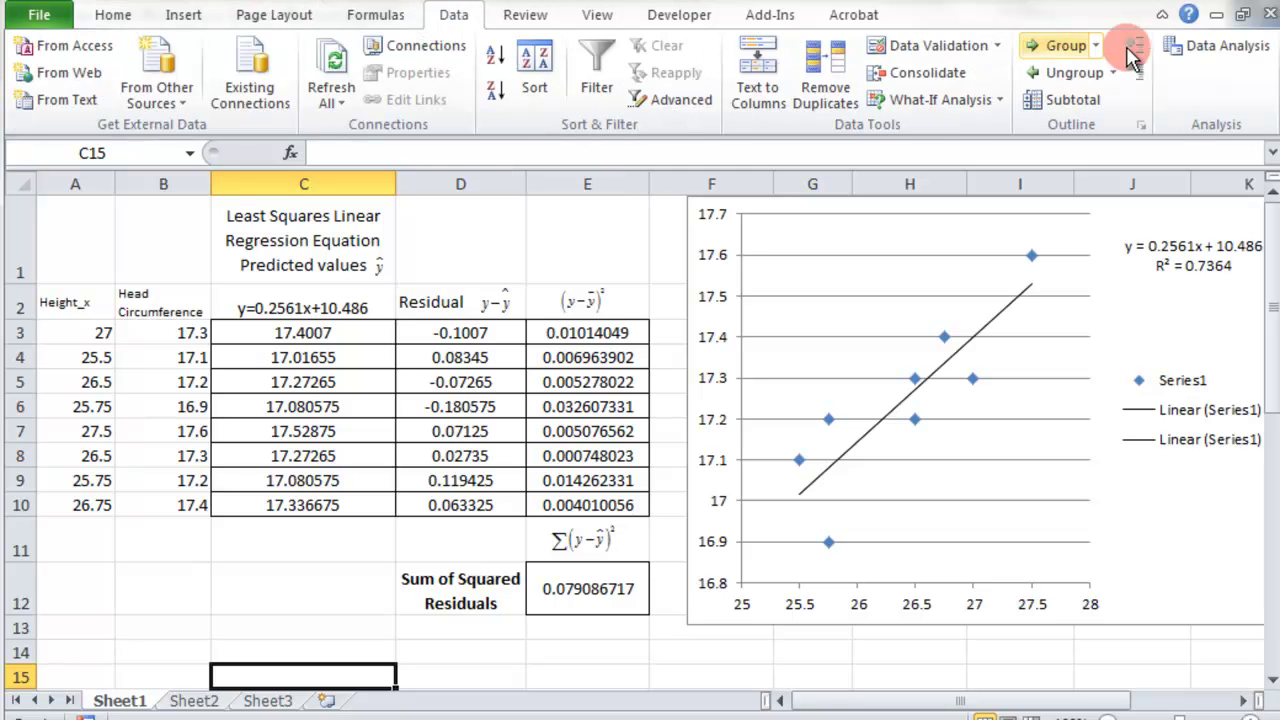
{"action": "left_click", "coordinate": [1193, 44]}
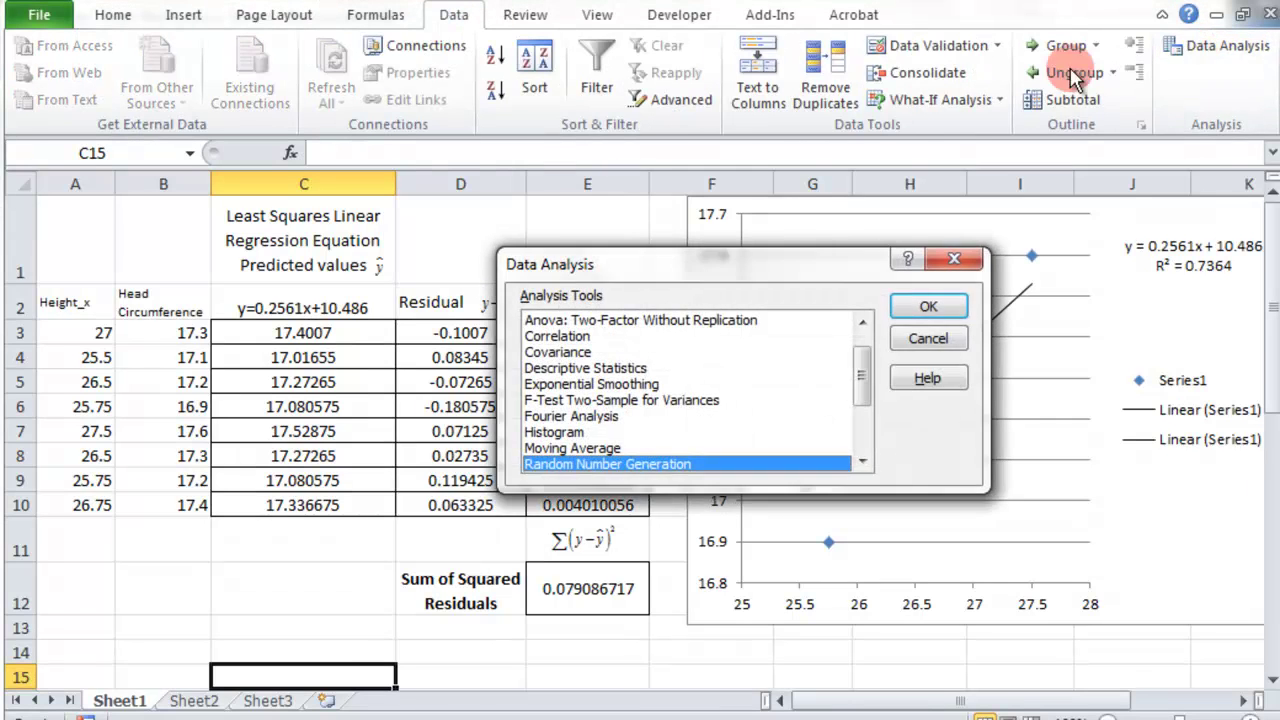
{"action": "scroll", "coordinate": [598, 442], "scroll_direction": "down", "scroll_amount": 1}
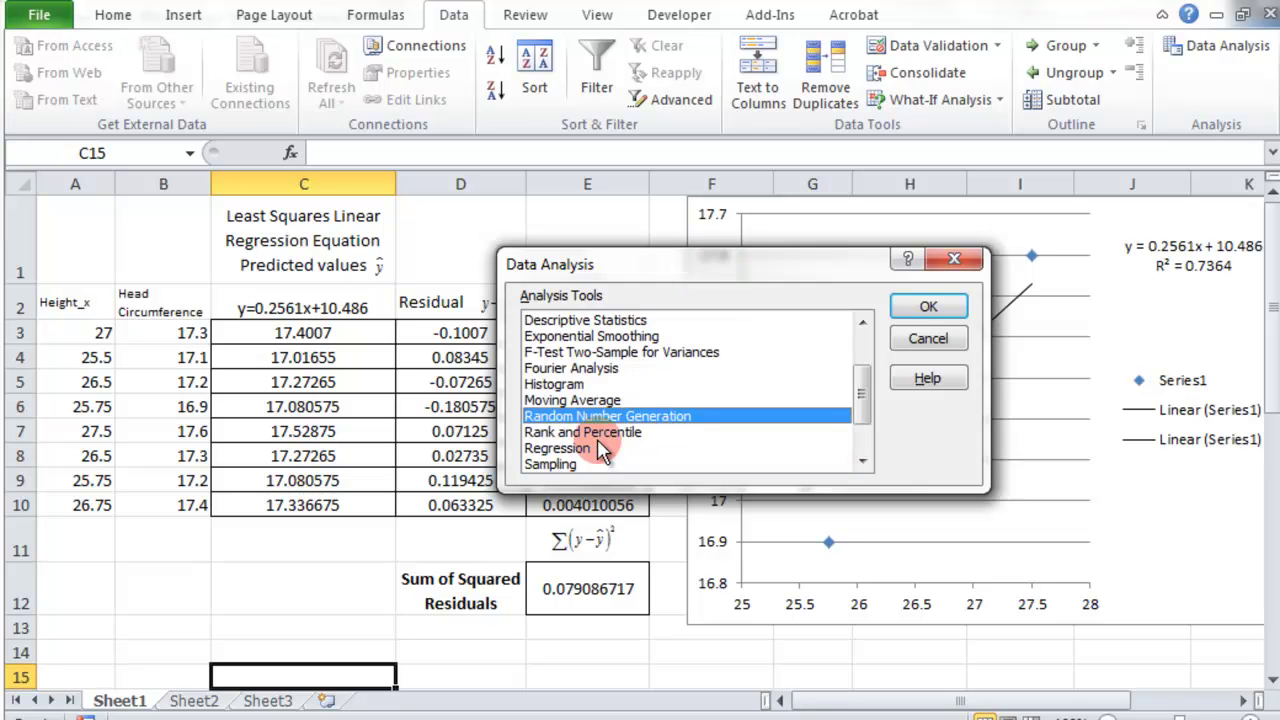
{"action": "left_click", "coordinate": [590, 450]}
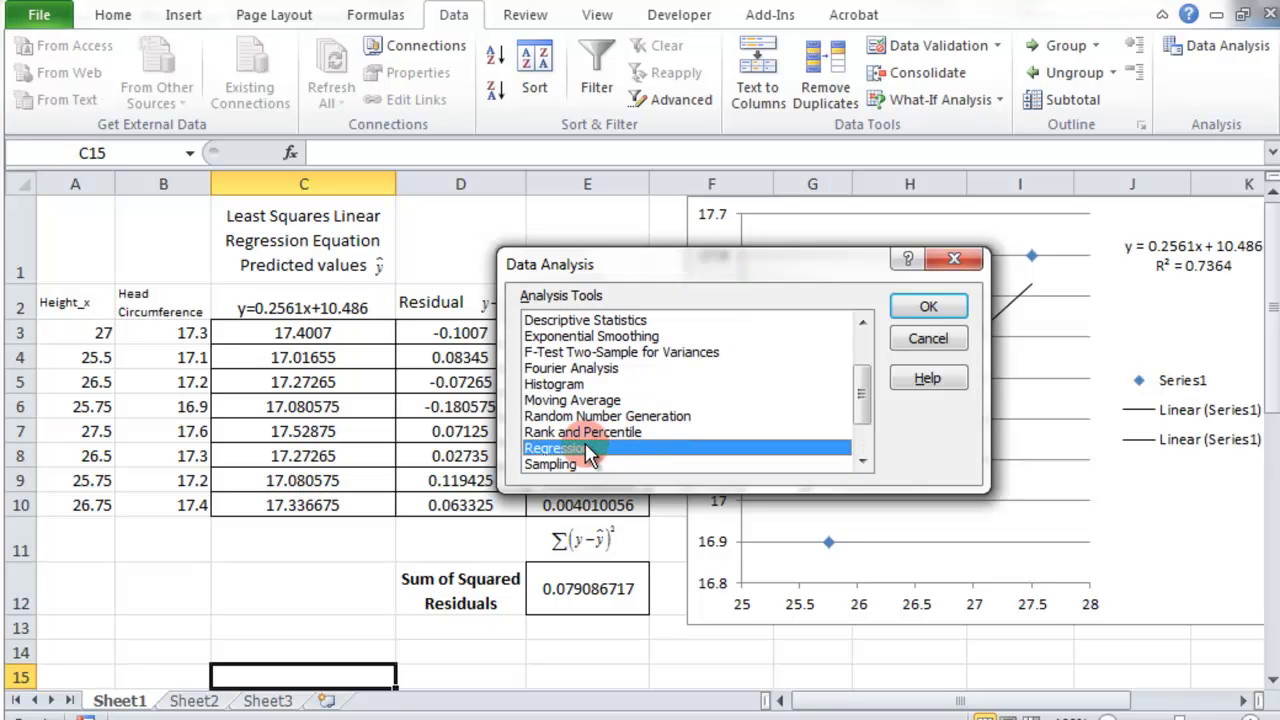
{"action": "left_click", "coordinate": [947, 305]}
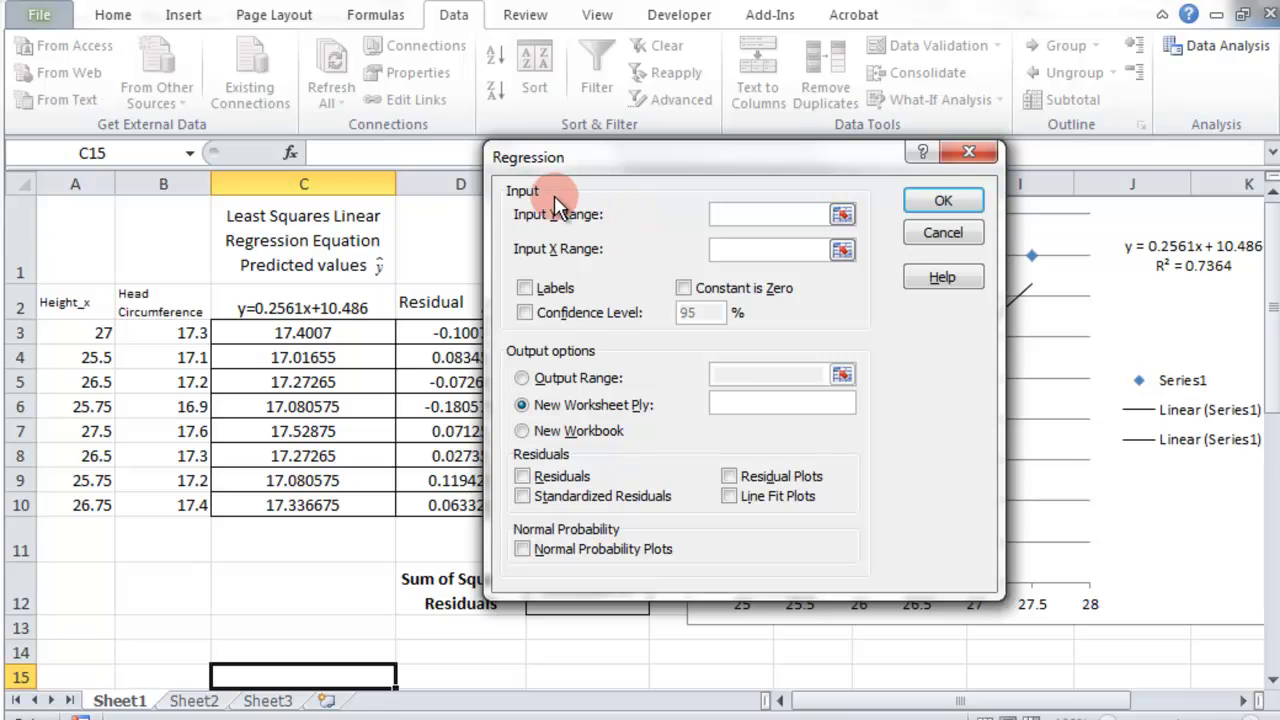
Run the regression with Y range B3:B10, X range A3:A10, output at C15, residuals and residual plots.
{"action": "left_click_drag", "start_coordinate": [183, 331], "coordinate": [176, 503]}
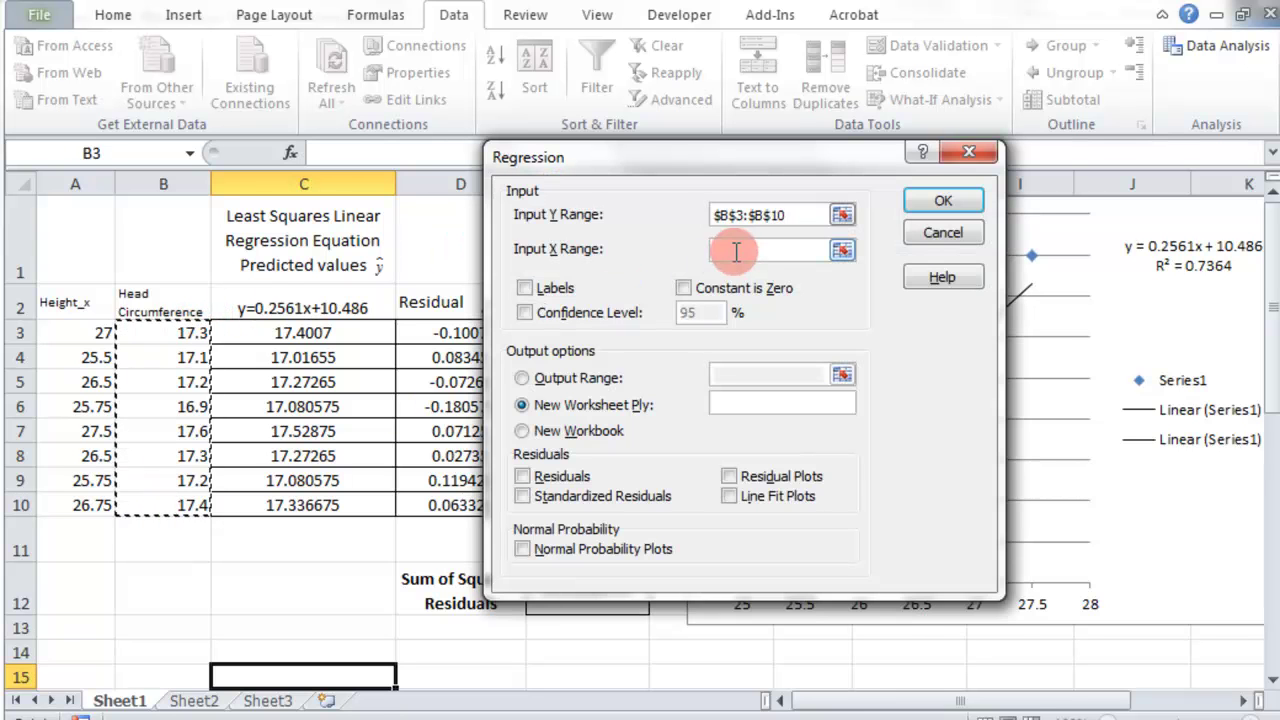
{"action": "left_click_drag", "start_coordinate": [75, 328], "coordinate": [63, 505]}
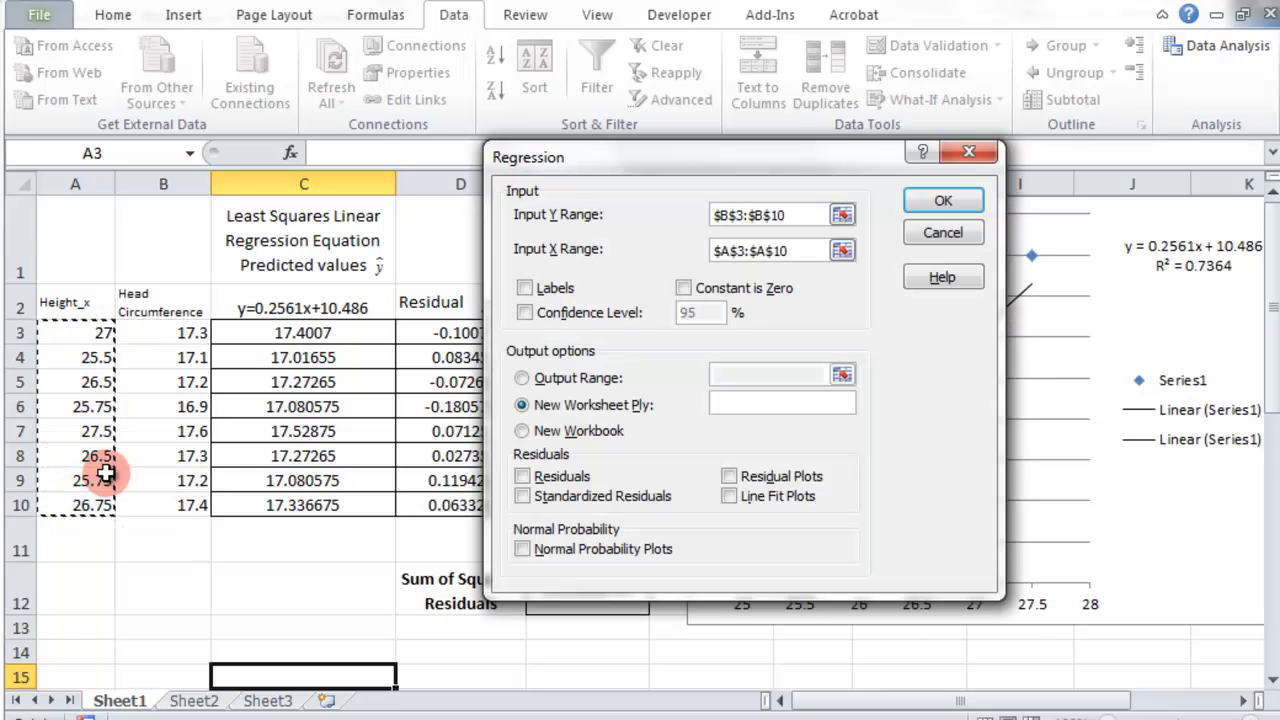
{"action": "left_click", "coordinate": [560, 377]}
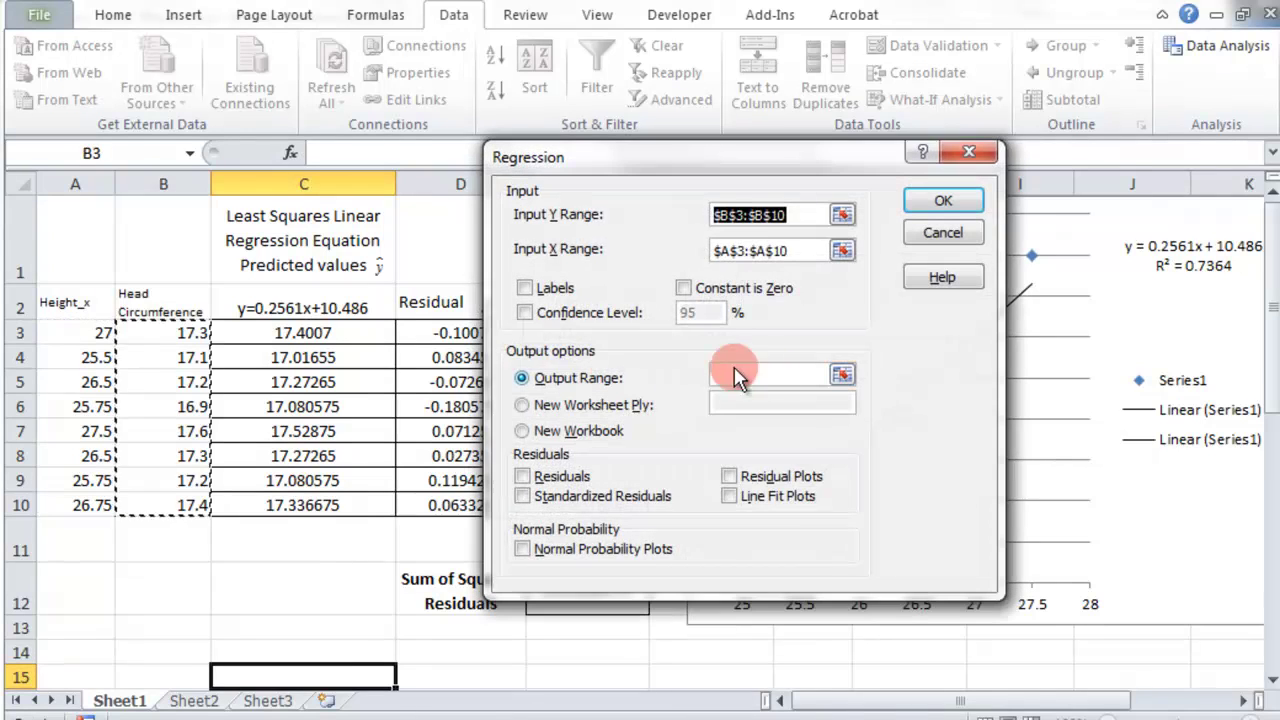
{"action": "left_click", "coordinate": [808, 373]}
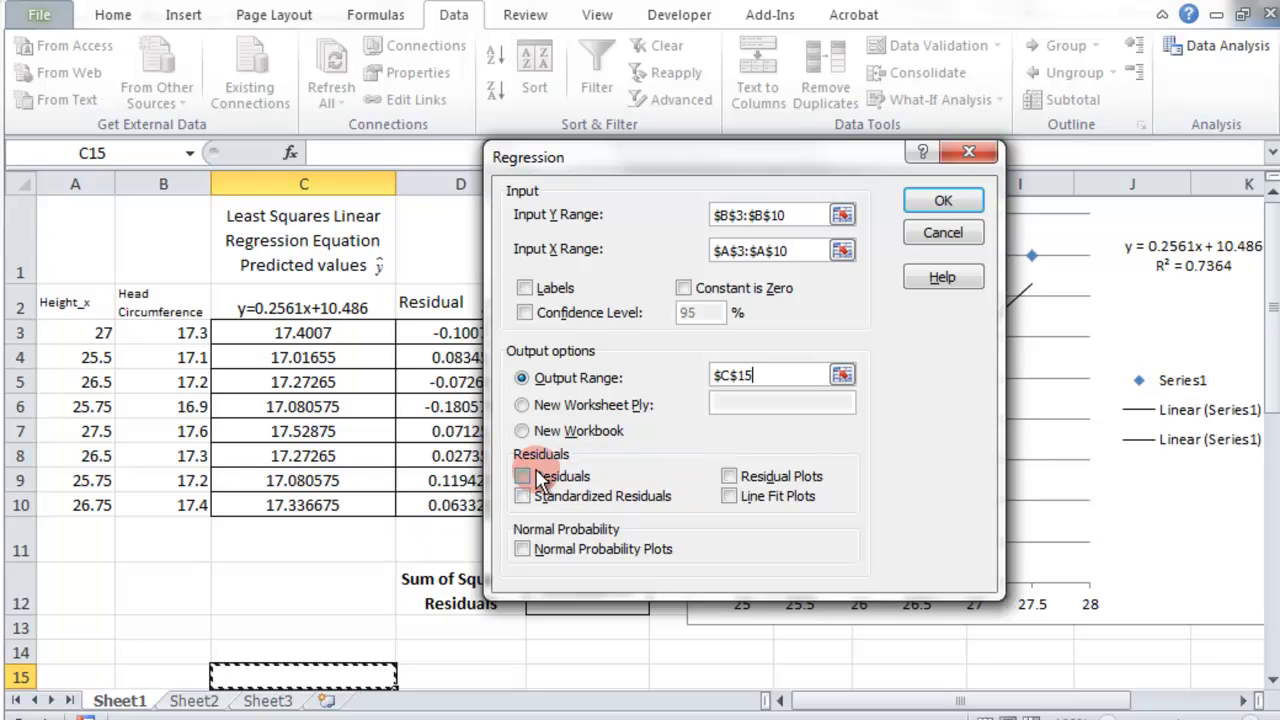
{"action": "left_click", "coordinate": [523, 478]}
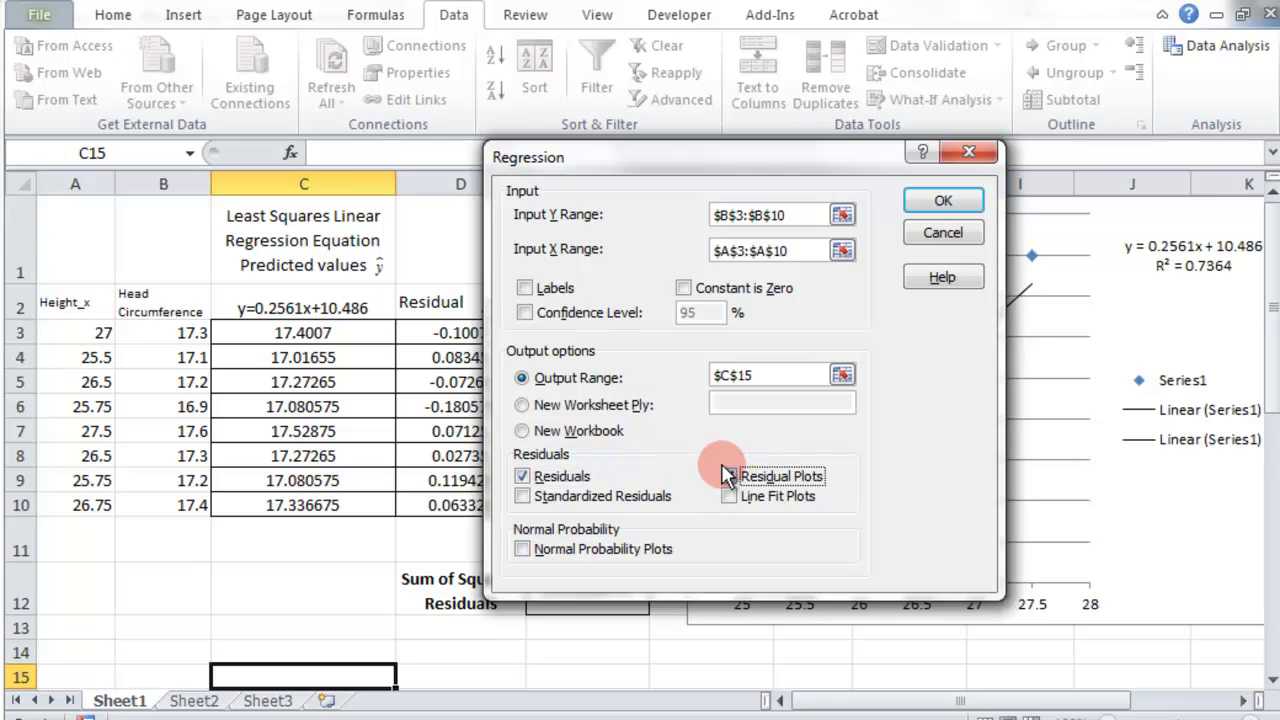
{"action": "left_click", "coordinate": [729, 476]}
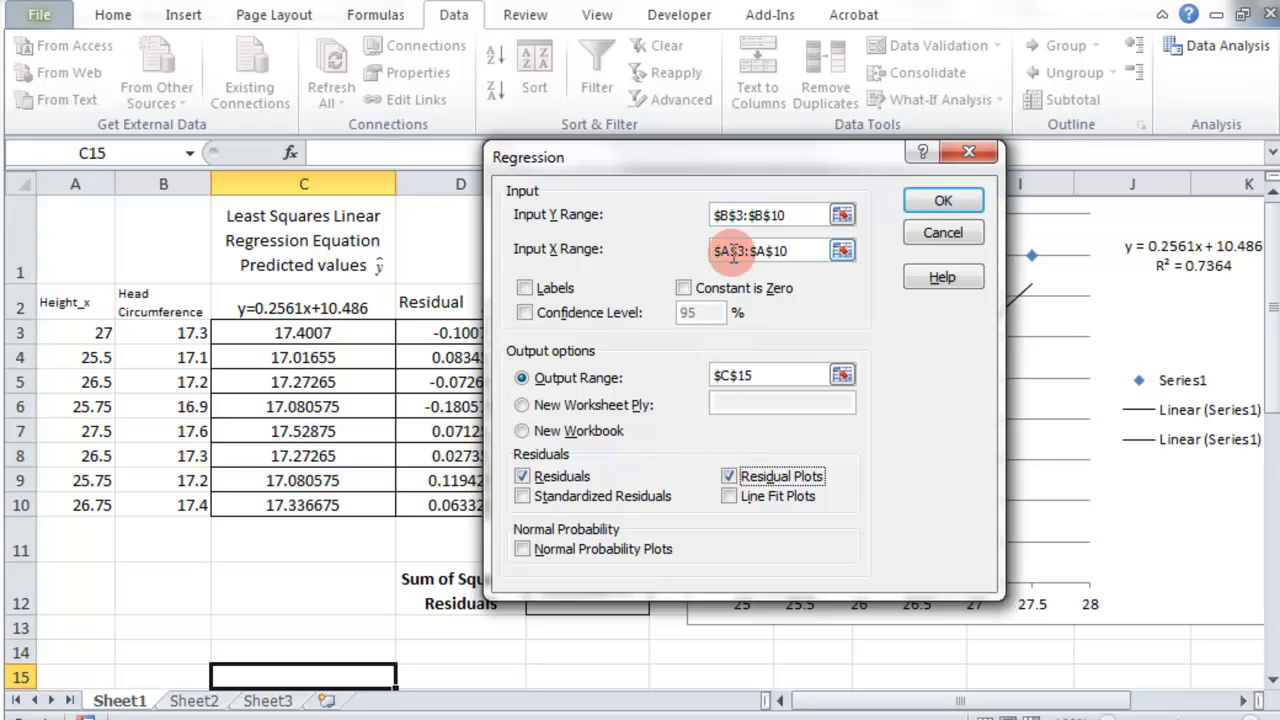
{"action": "left_click", "coordinate": [940, 203]}
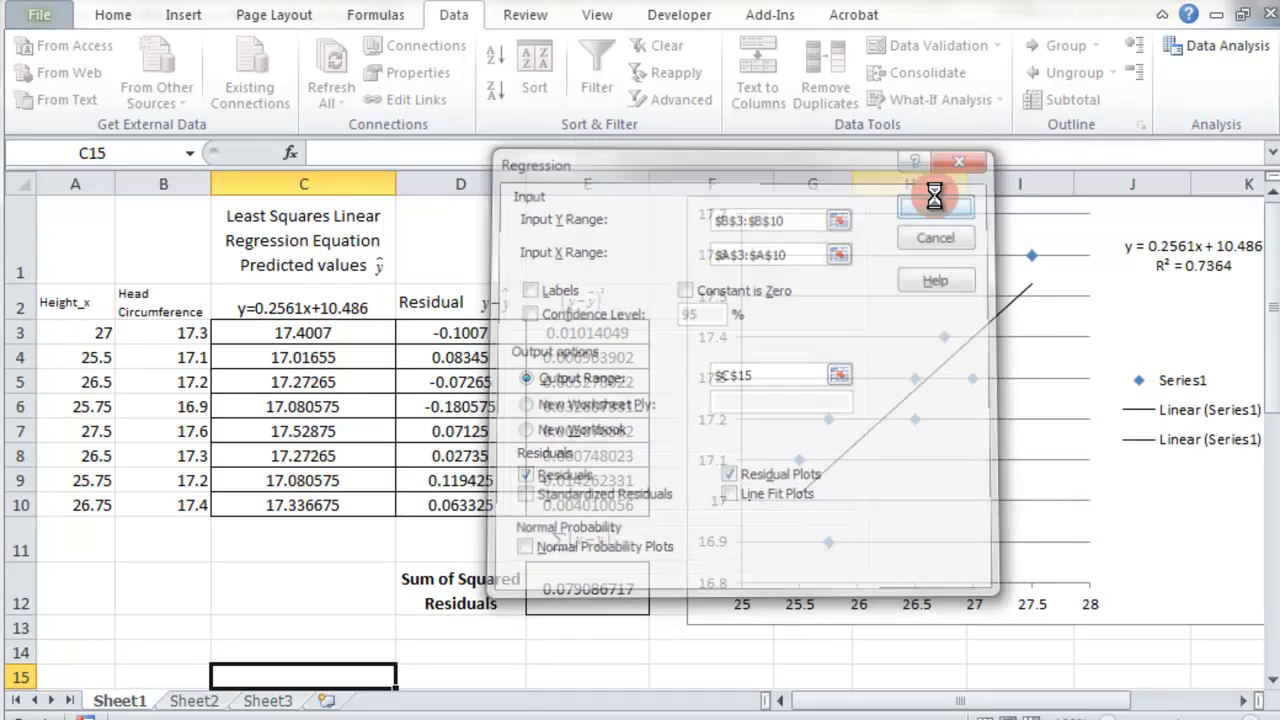
{"action": "scroll", "coordinate": [724, 460], "scroll_direction": "down", "scroll_amount": 1}
{"action": "scroll", "coordinate": [724, 460], "scroll_direction": "down", "scroll_amount": 4}
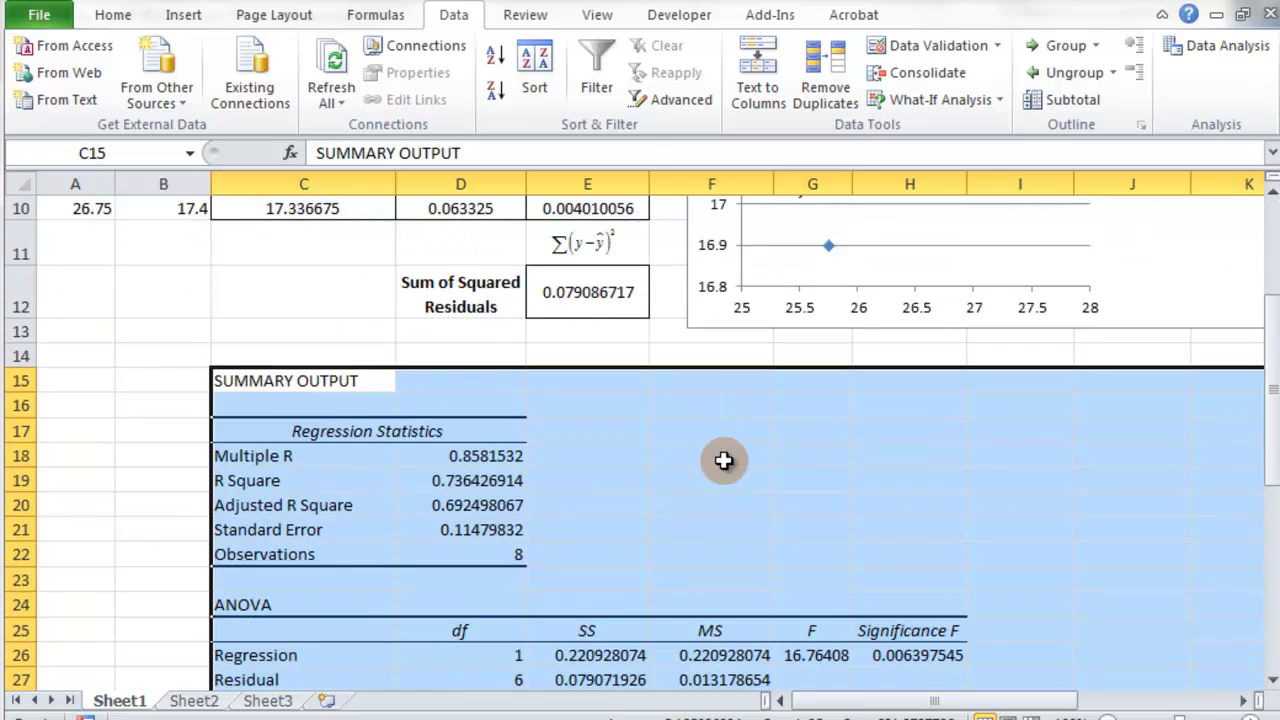
{"action": "left_click", "coordinate": [140, 366]}
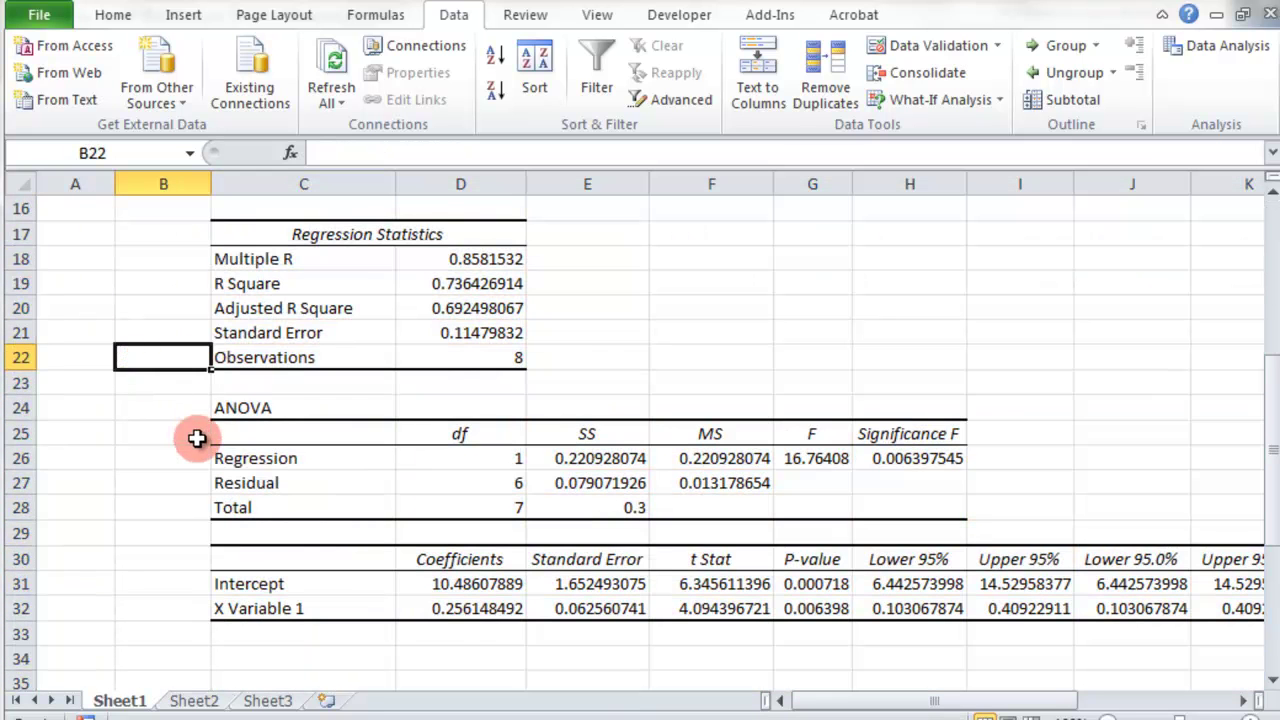
{"action": "scroll", "coordinate": [394, 427], "scroll_direction": "down", "scroll_amount": 1}
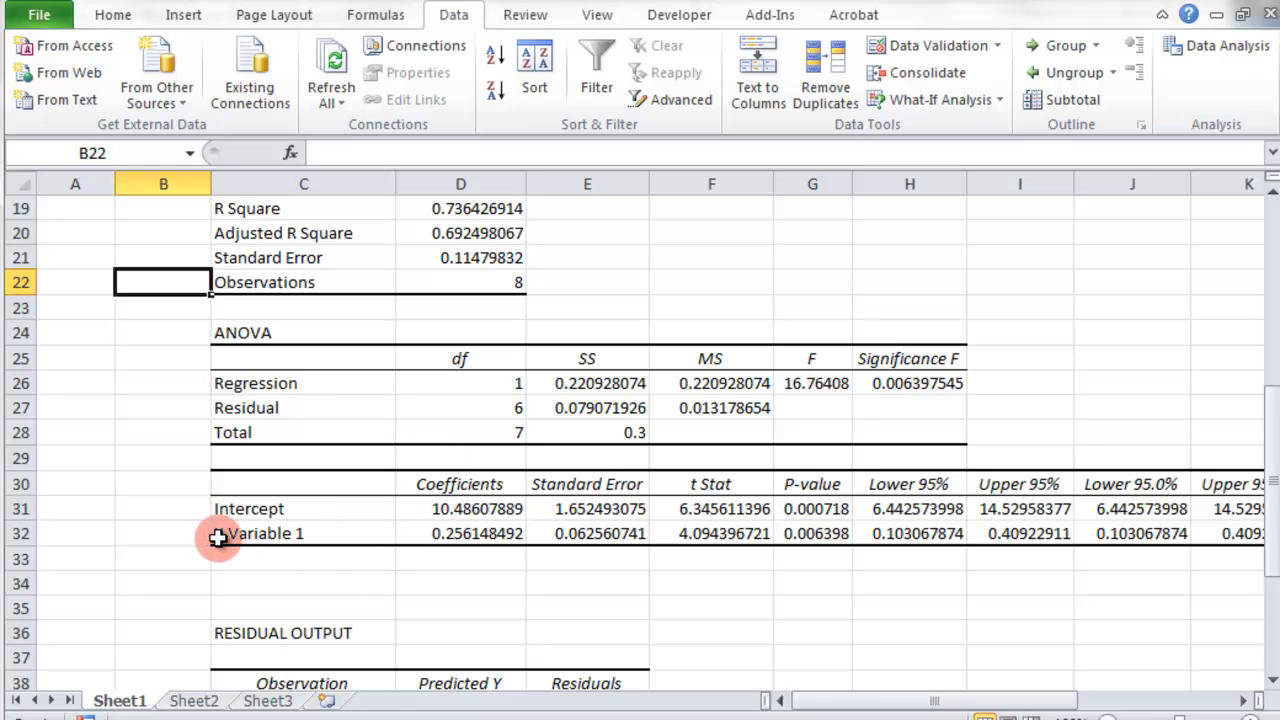
{"action": "left_click", "coordinate": [477, 534]}
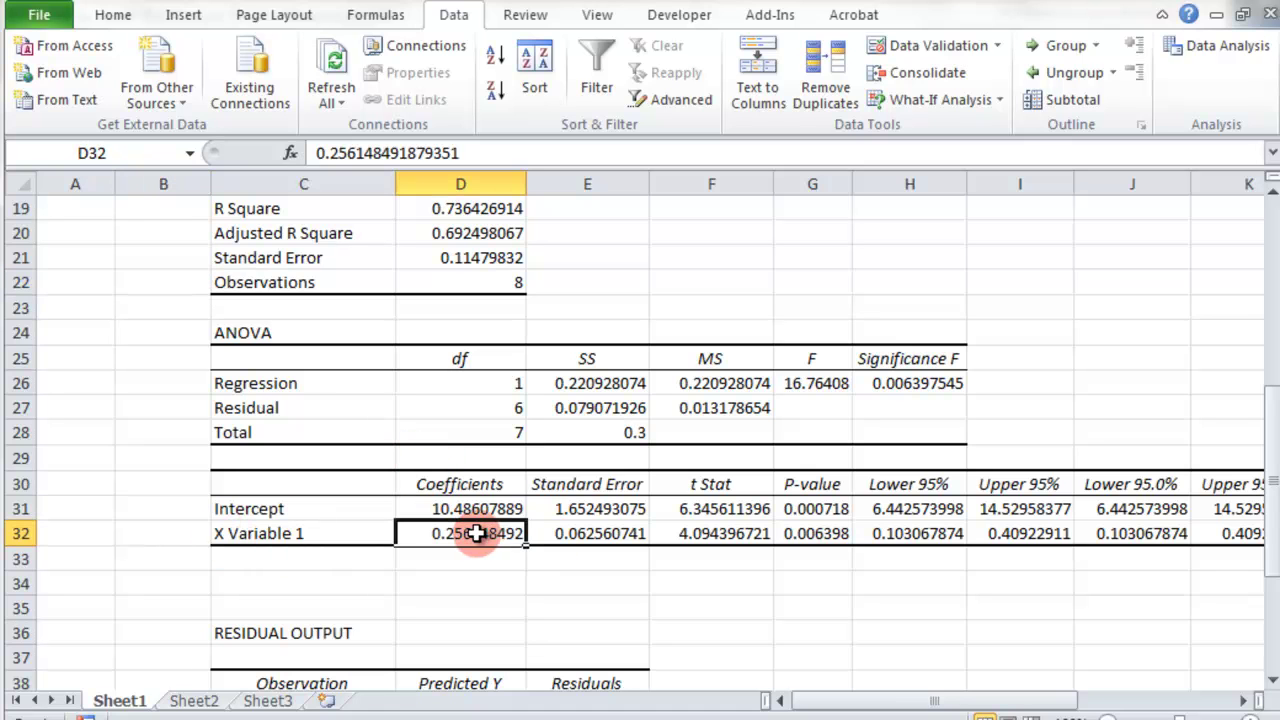
{"action": "left_click", "coordinate": [477, 510]}
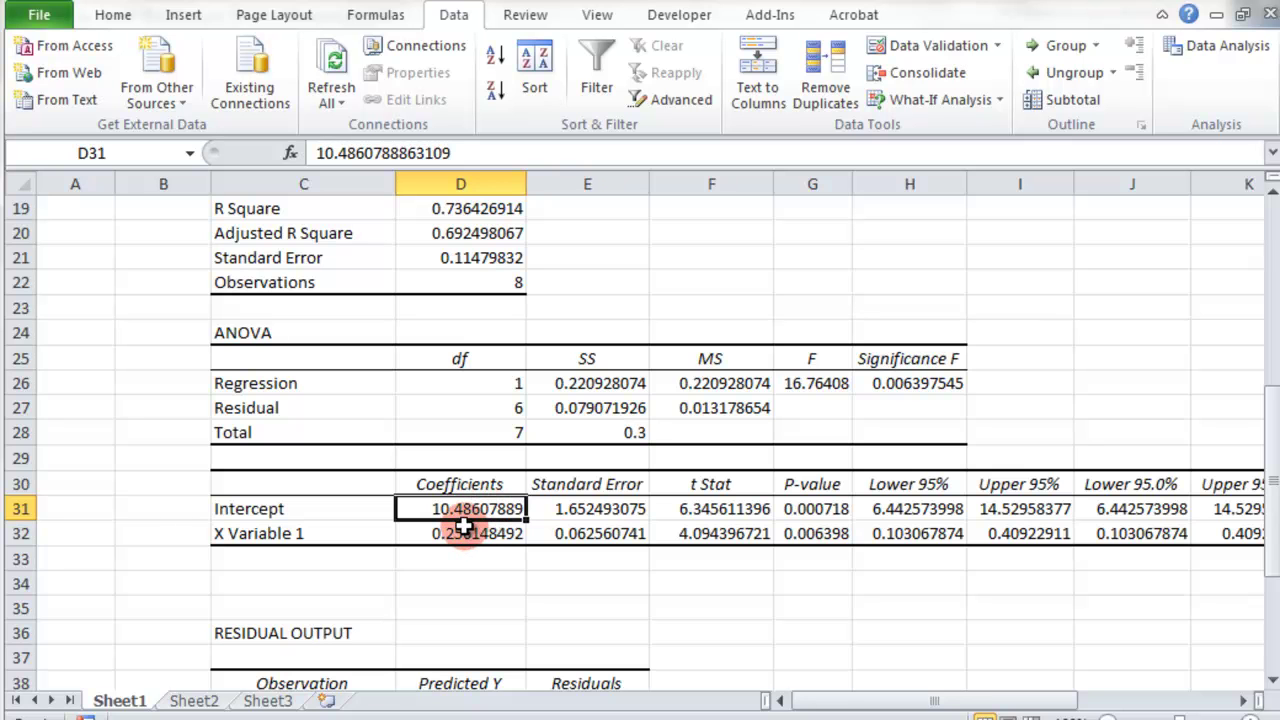
{"action": "scroll", "coordinate": [470, 530], "scroll_direction": "up", "scroll_amount": 2}
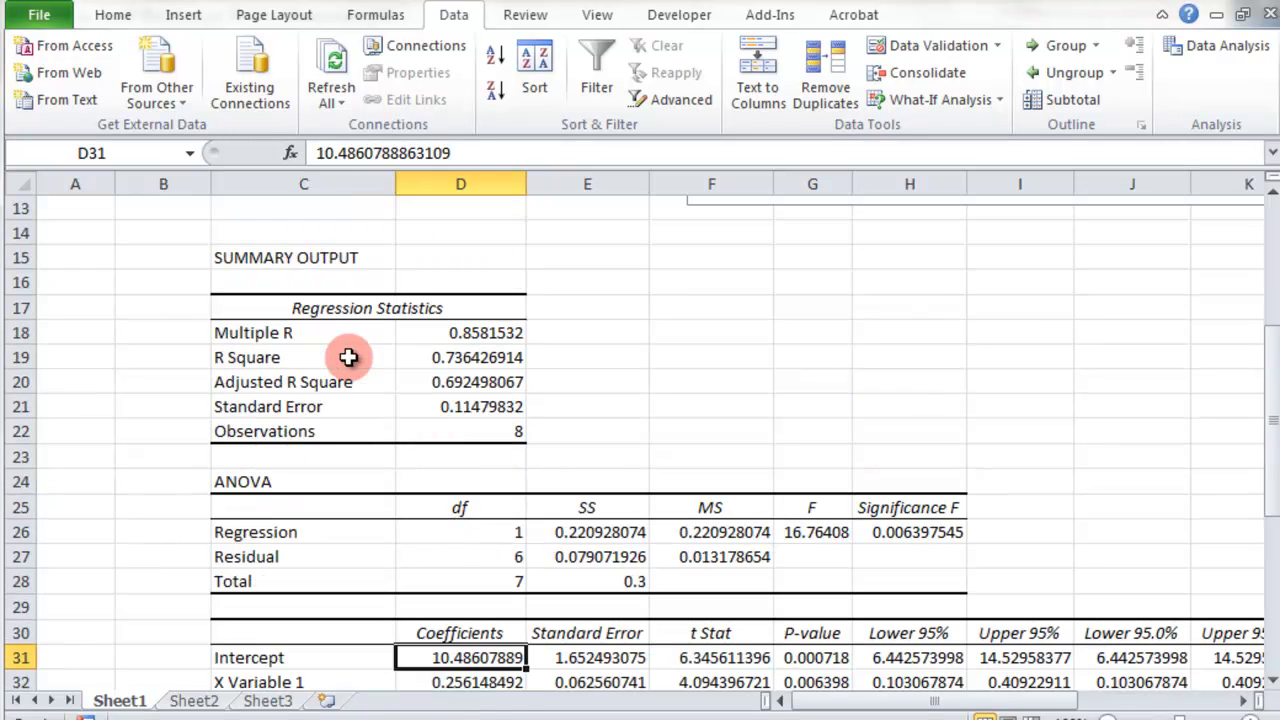
{"action": "left_click", "coordinate": [481, 357]}
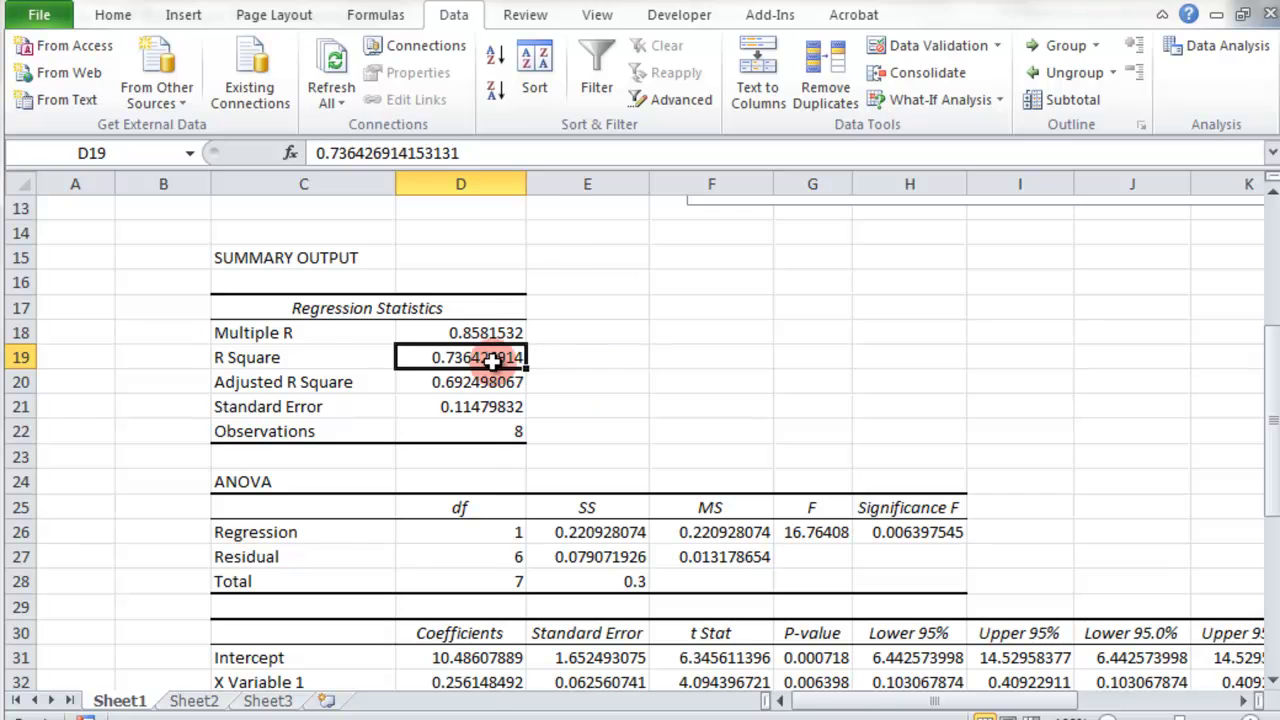
Format the R Square cell as Percentage with 2 decimals (73.64%), matching the homework's 73.6%.
{"action": "right_click", "coordinate": [490, 364]}
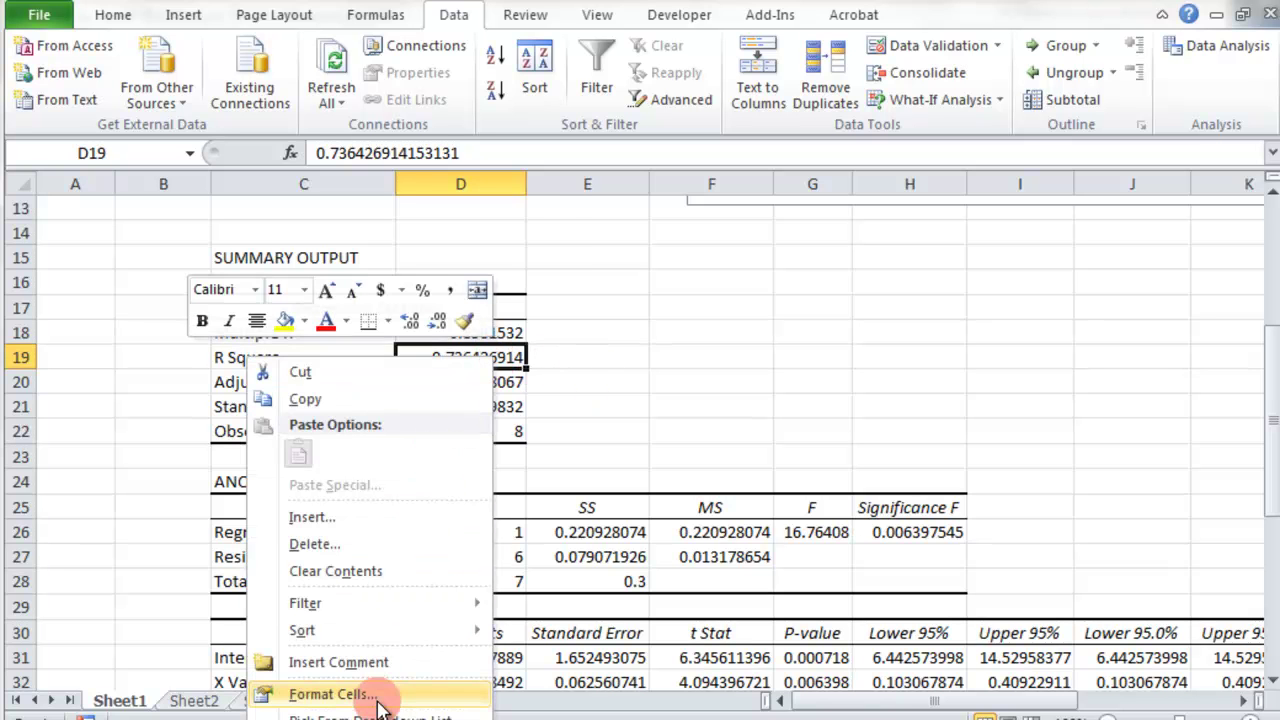
{"action": "key", "text": "Escape"}
{"action": "key", "text": "ctrl+1"}
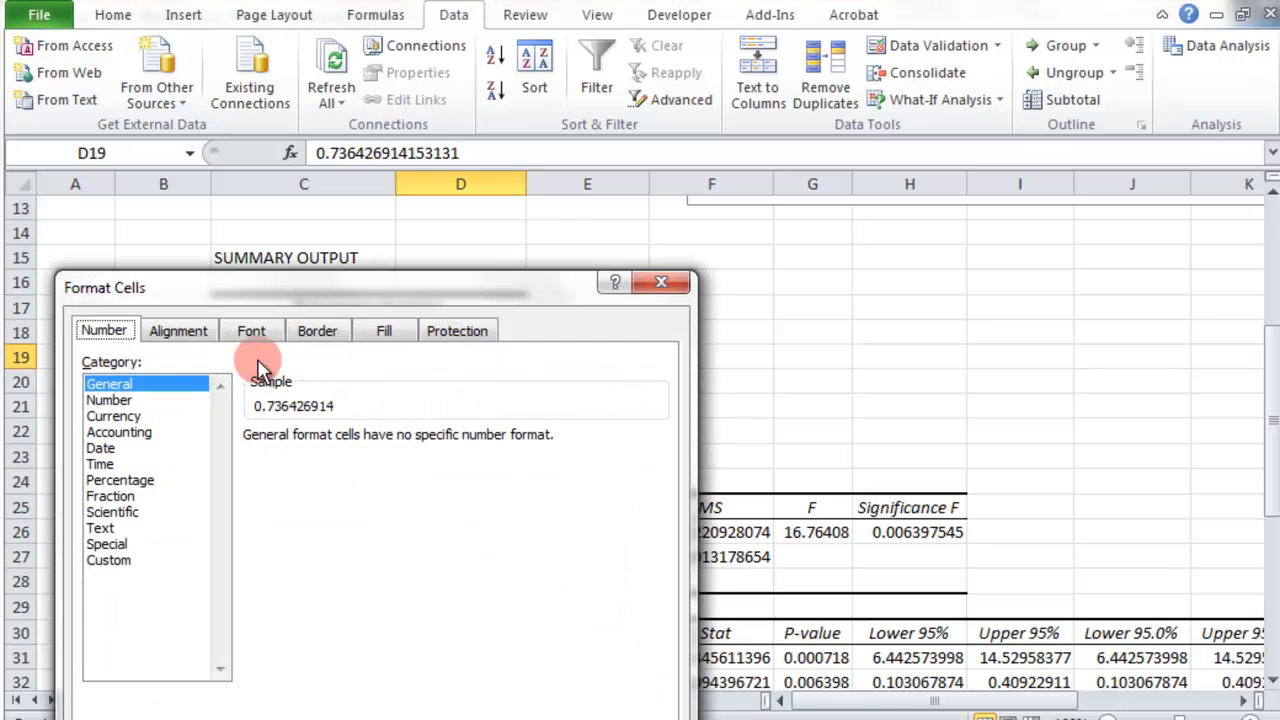
{"action": "left_click", "coordinate": [122, 480]}
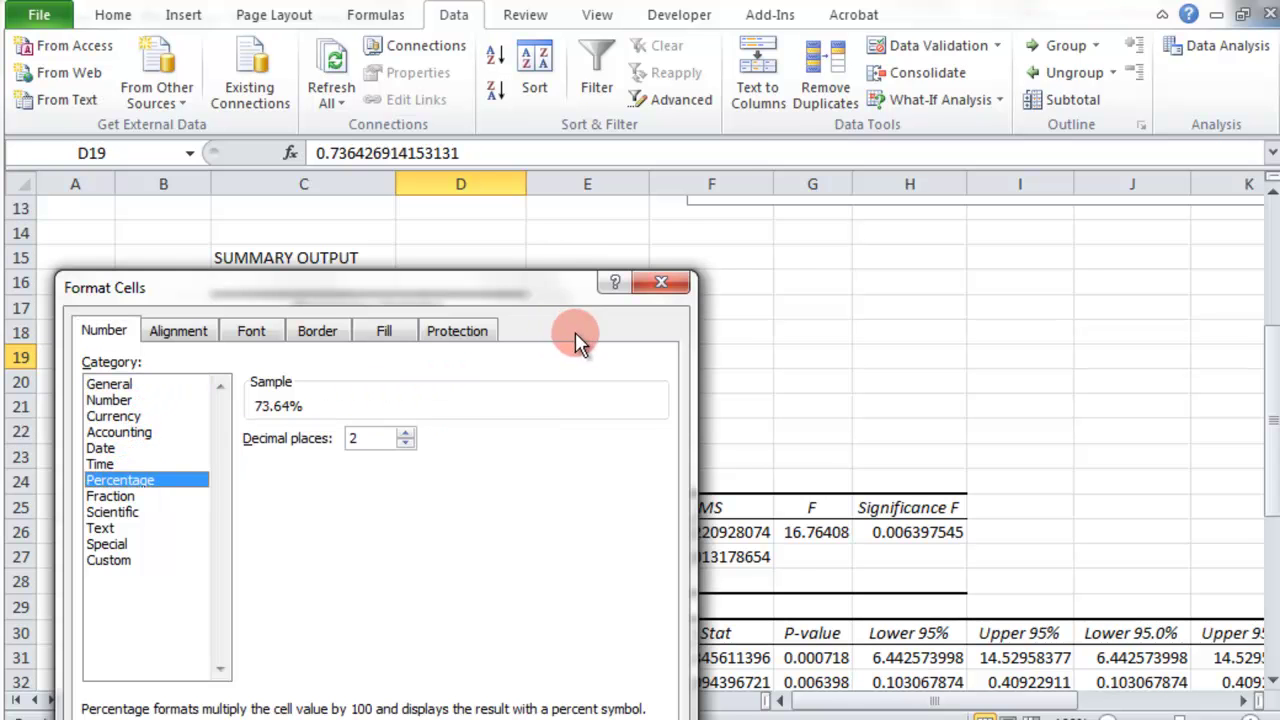
{"action": "left_click_drag", "start_coordinate": [571, 279], "coordinate": [659, 30]}
{"action": "left_click", "coordinate": [610, 560]}
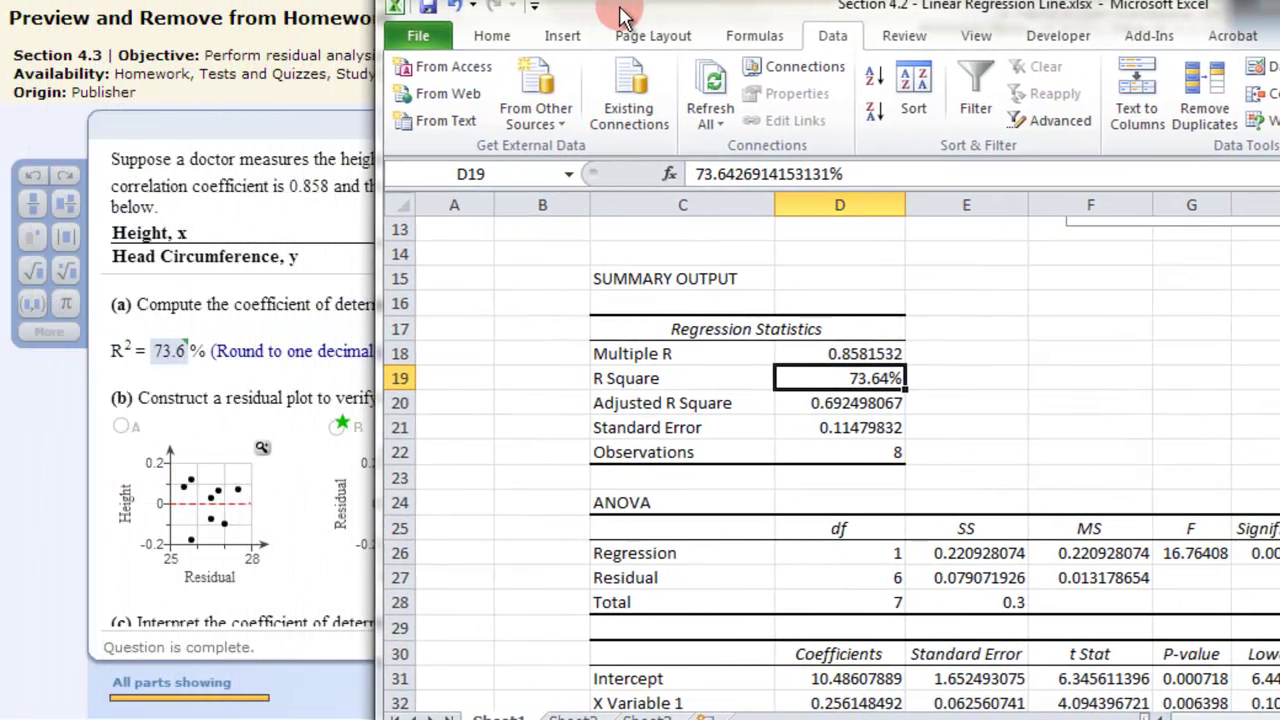
{"action": "left_click", "coordinate": [172, 345]}
{"action": "left_click", "coordinate": [184, 344]}
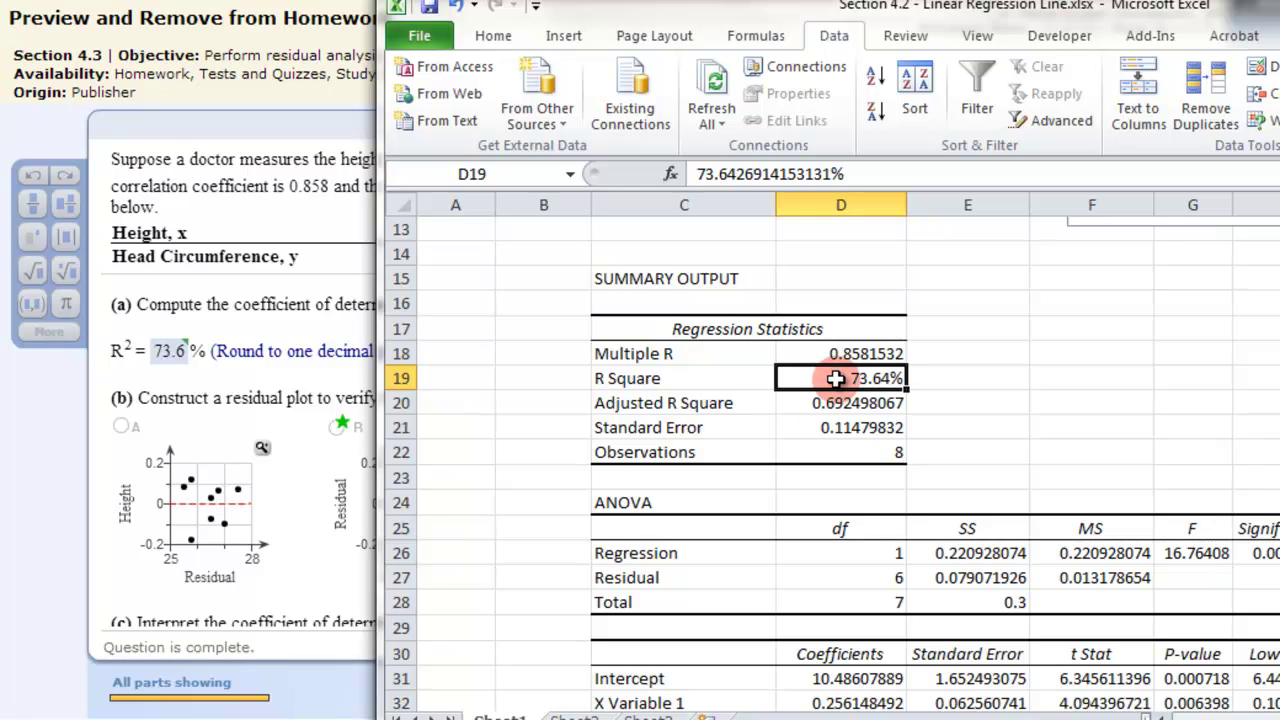
Move the X Variable 1 Residual Plot beside the SUMMARY OUTPUT and snap Excel beside the homework.
{"action": "left_click", "coordinate": [390, 293]}
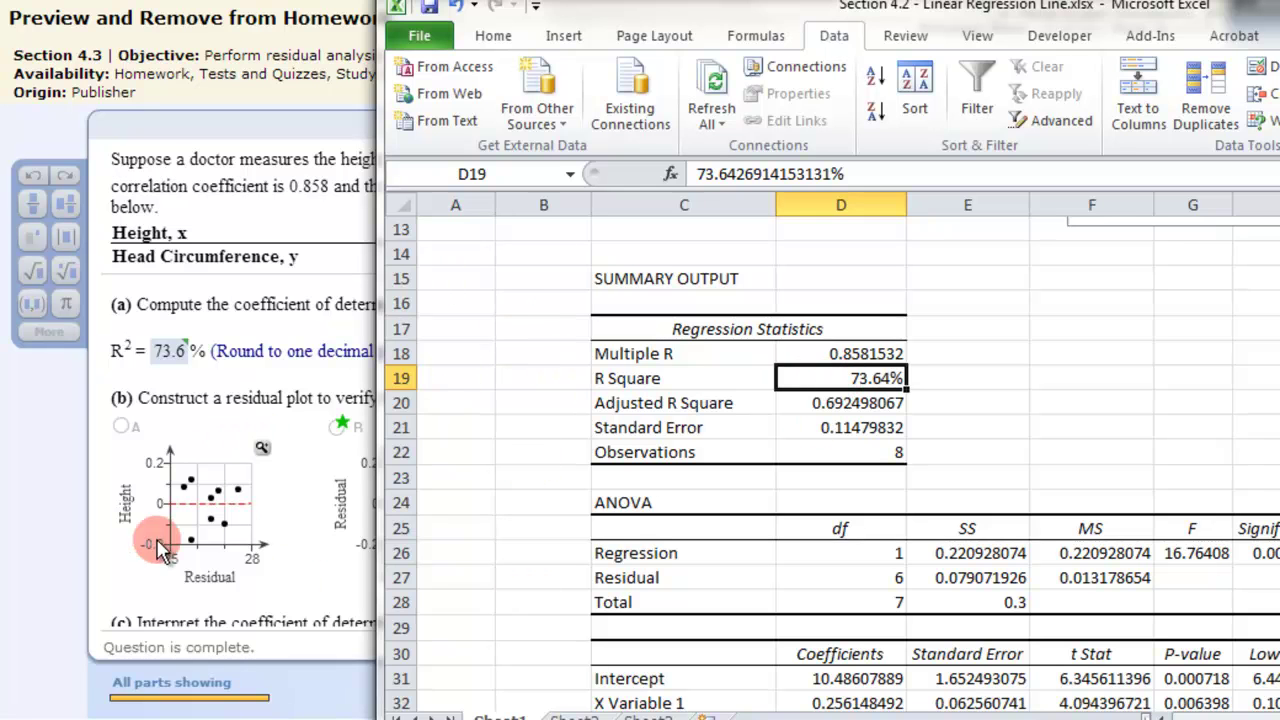
{"action": "left_click_drag", "start_coordinate": [655, 15], "coordinate": [313, 5]}
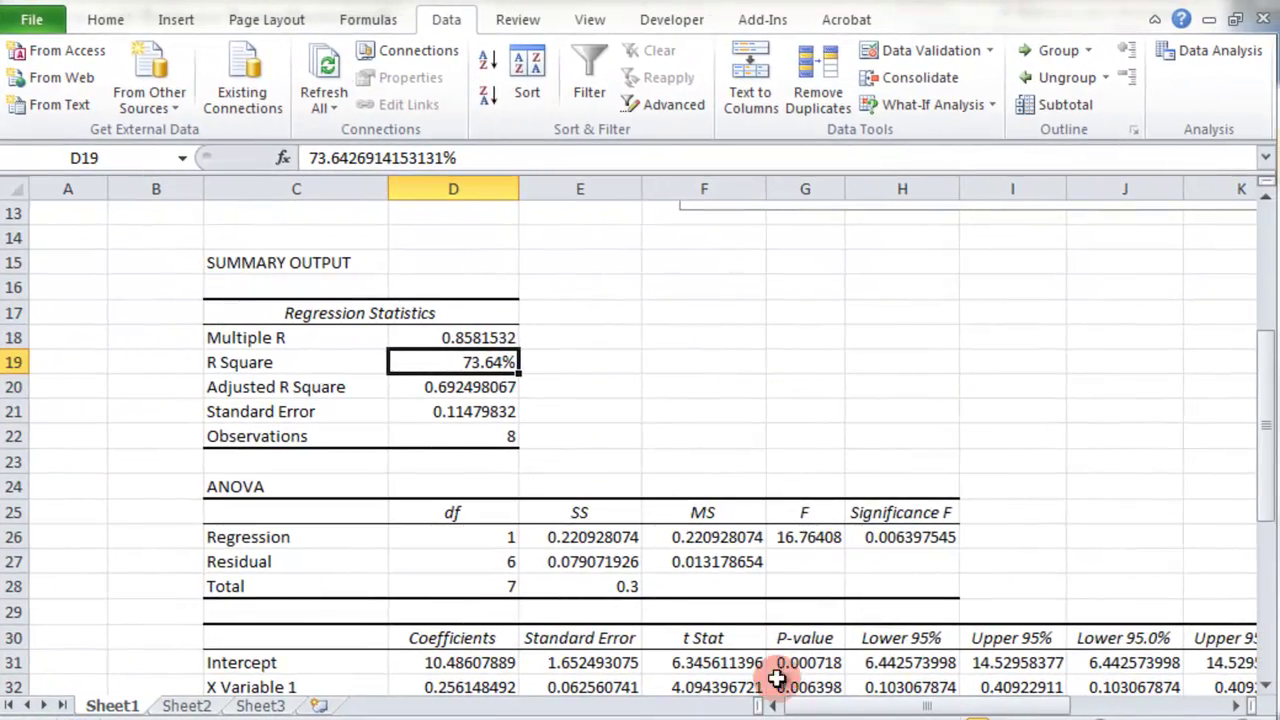
{"action": "scroll", "coordinate": [800, 540], "scroll_direction": "down", "scroll_amount": 7}
{"action": "scroll", "coordinate": [803, 547], "scroll_direction": "up", "scroll_amount": 11}
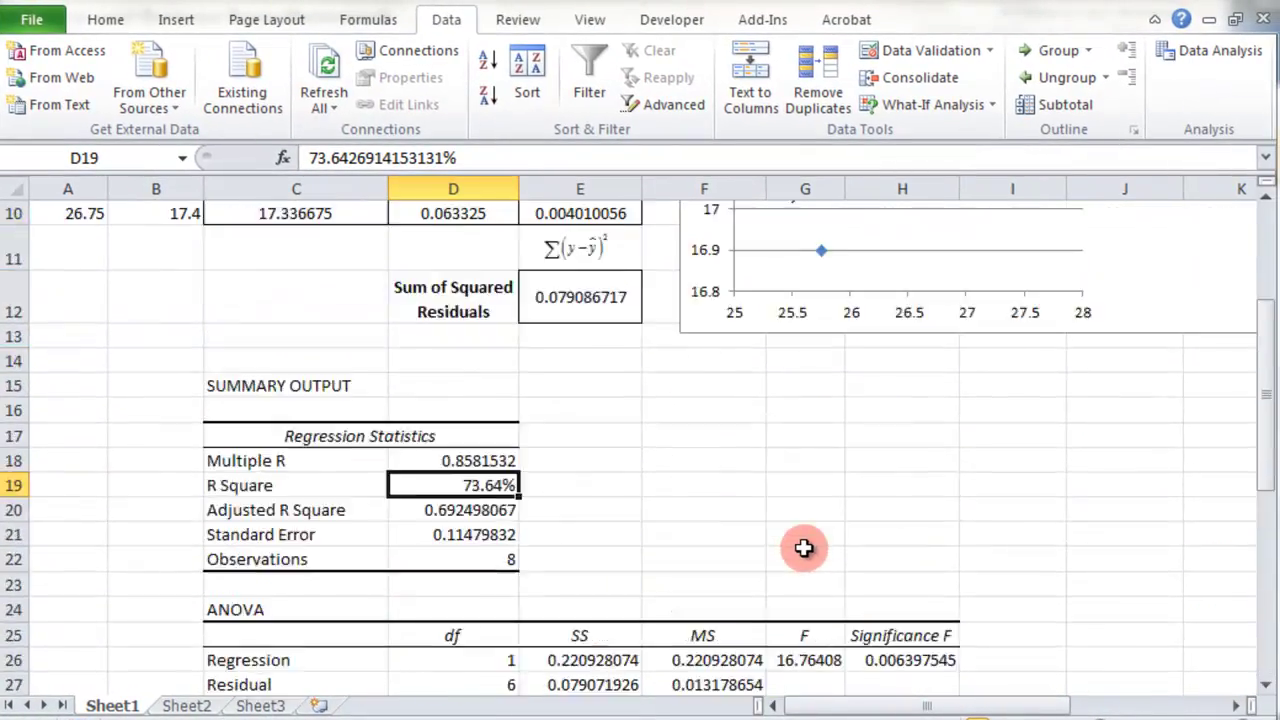
{"action": "left_click_drag", "start_coordinate": [855, 706], "coordinate": [951, 700]}
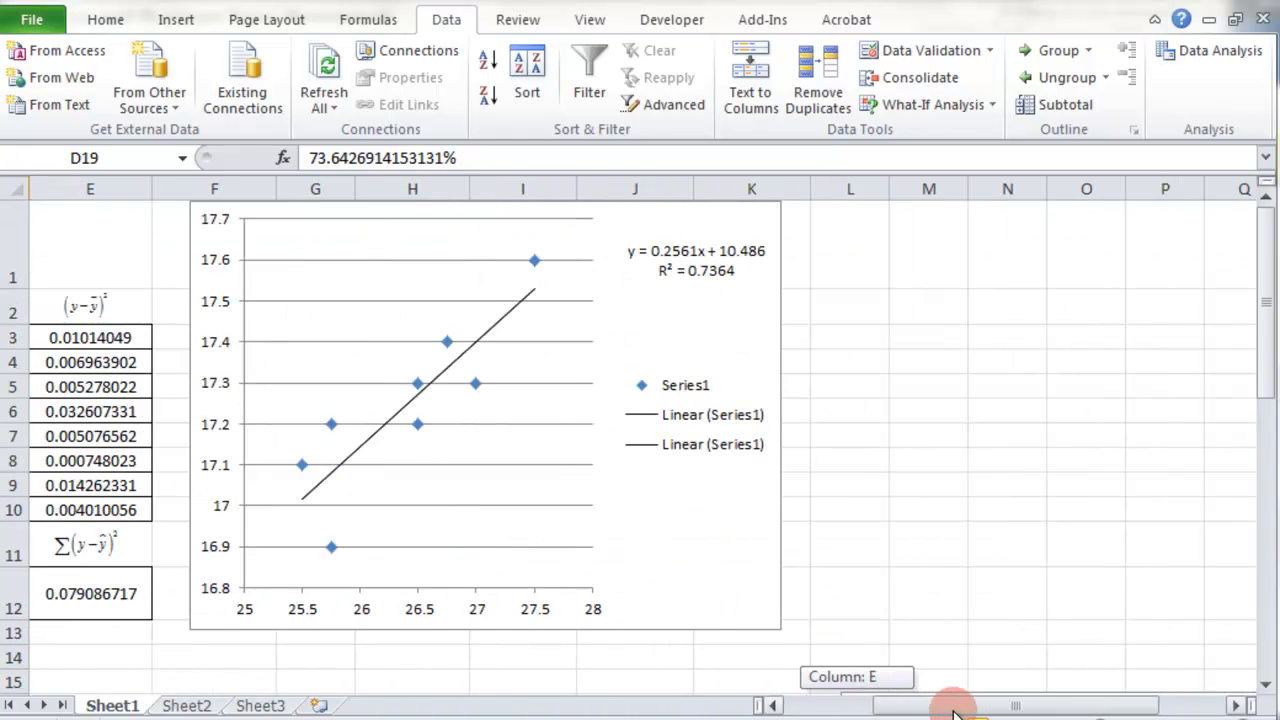
{"action": "scroll", "coordinate": [943, 614], "scroll_direction": "down", "scroll_amount": 4}
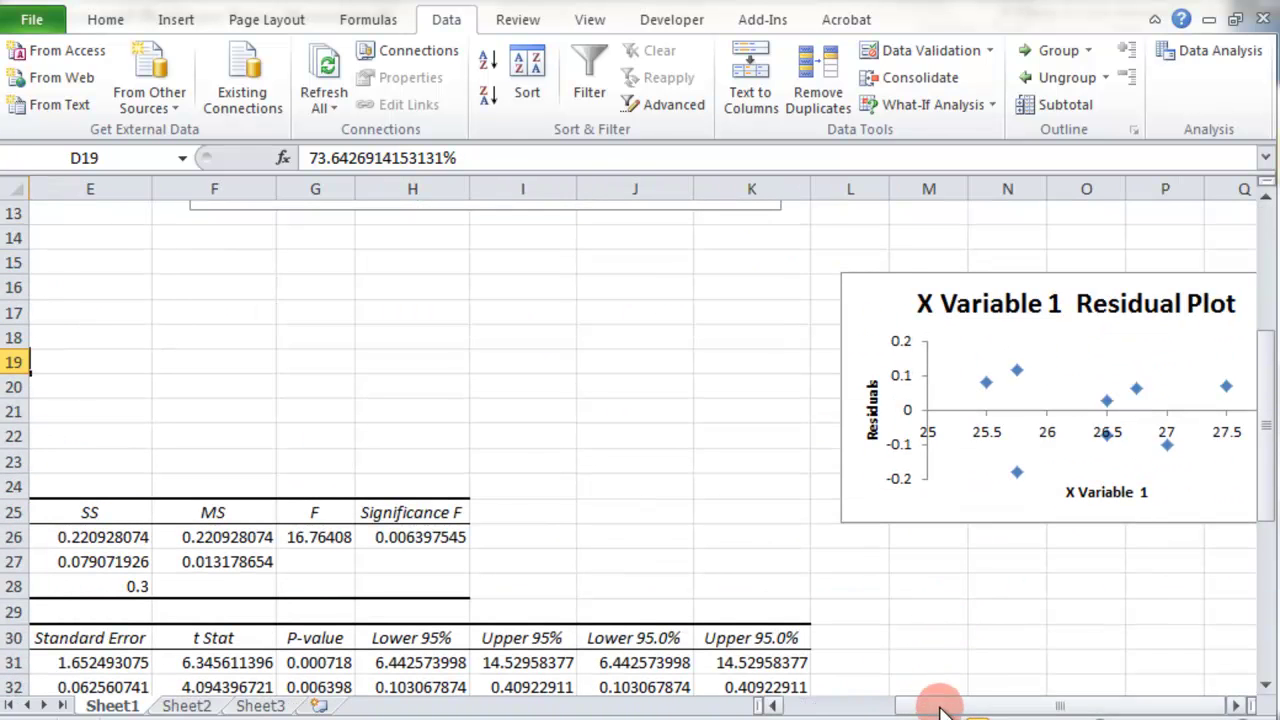
{"action": "left_click", "coordinate": [873, 291]}
{"action": "left_click_drag", "start_coordinate": [328, 298], "coordinate": [40, 255]}
{"action": "left_click_drag", "start_coordinate": [966, 709], "coordinate": [828, 712]}
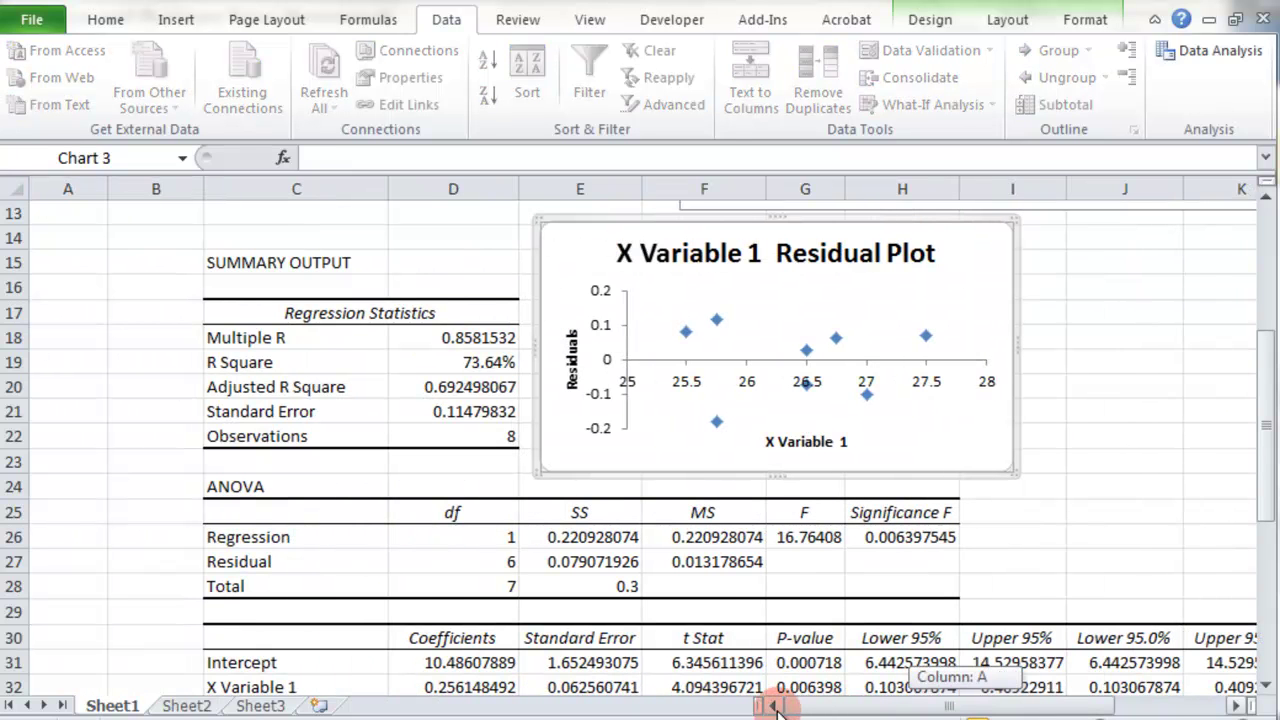
{"action": "left_click_drag", "start_coordinate": [571, 243], "coordinate": [636, 248]}
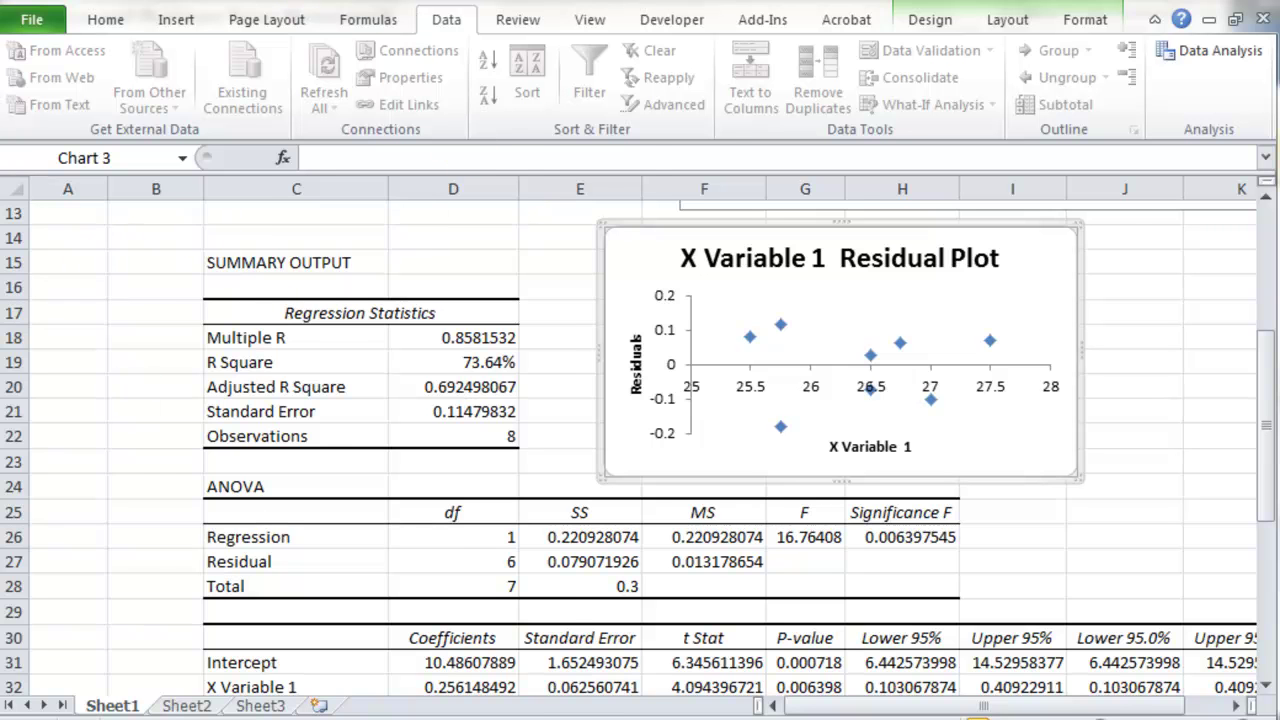
{"action": "key", "text": "super+Right"}
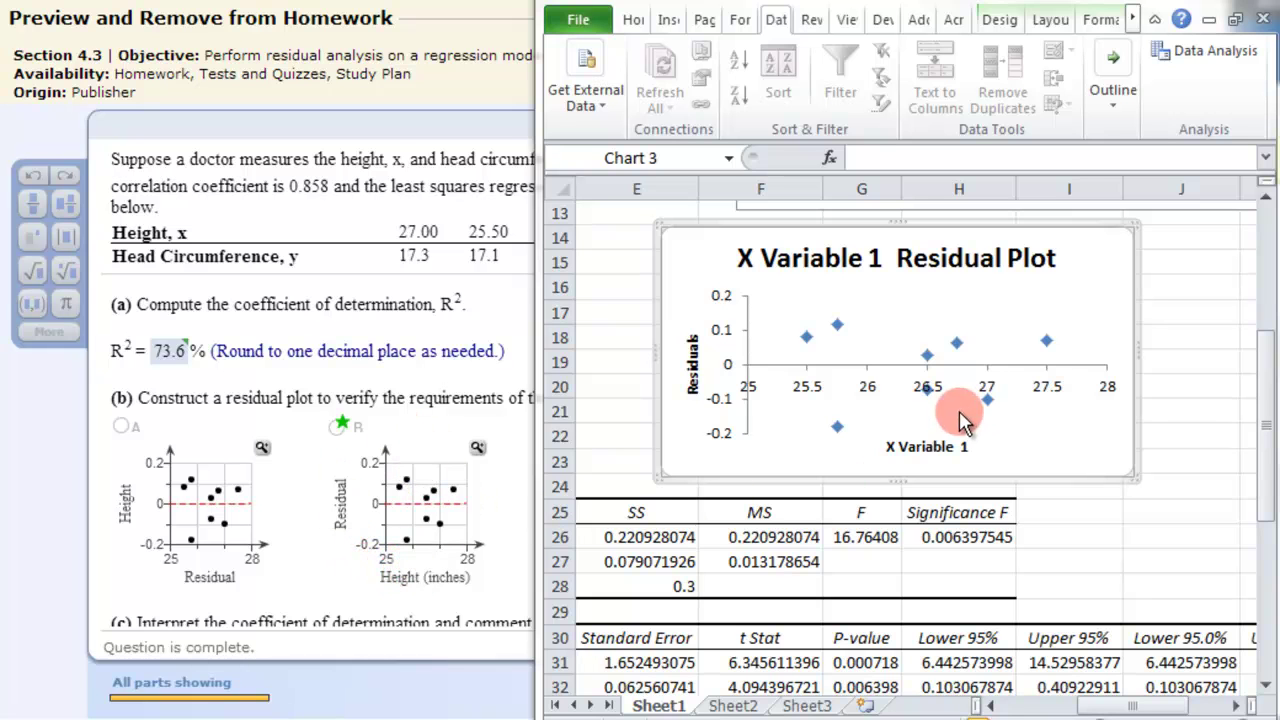
Change the residual plot's horizontal axis title from X Variable 1 to Height.
{"action": "left_click", "coordinate": [962, 447]}
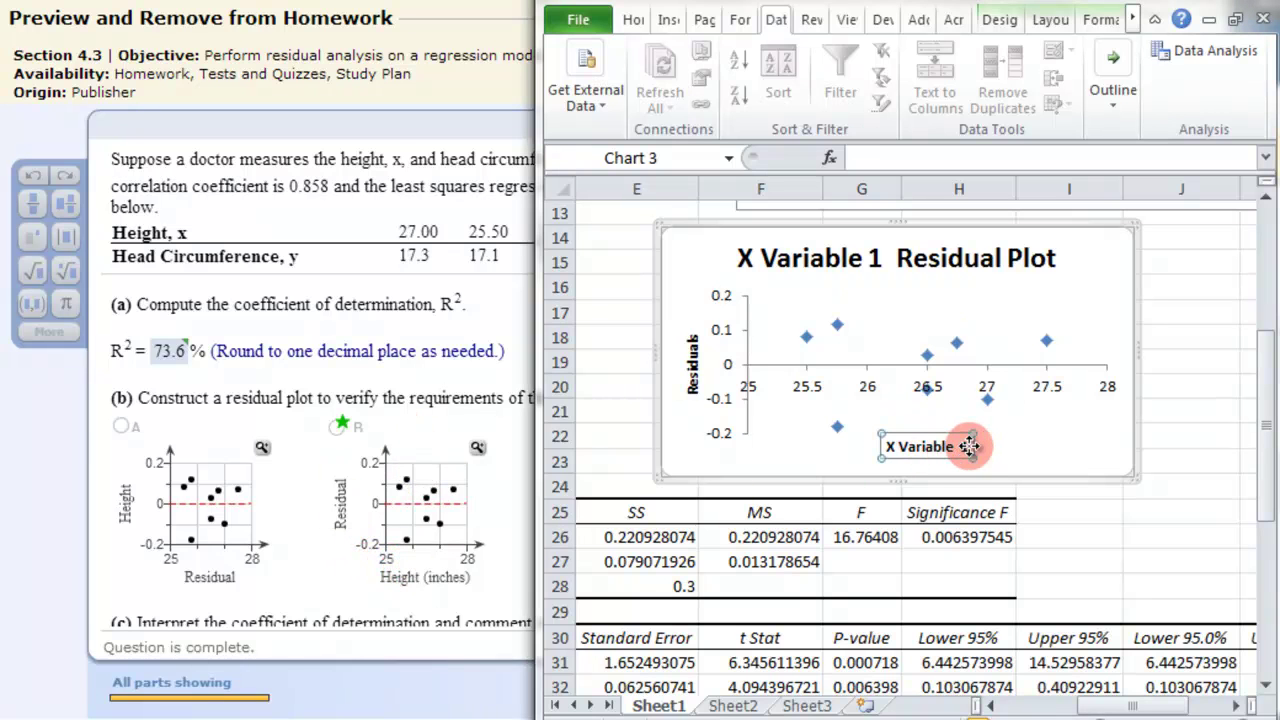
{"action": "left_click_drag", "start_coordinate": [966, 446], "coordinate": [868, 448]}
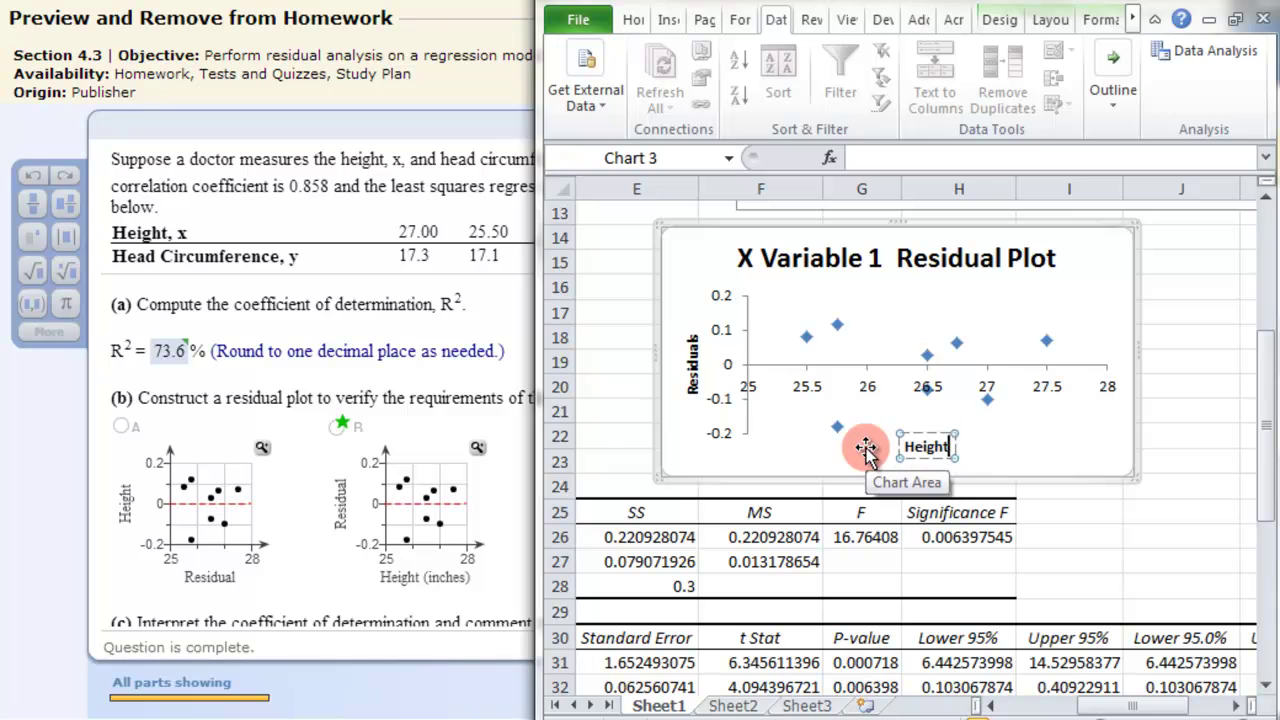
{"action": "left_click", "coordinate": [1090, 537]}
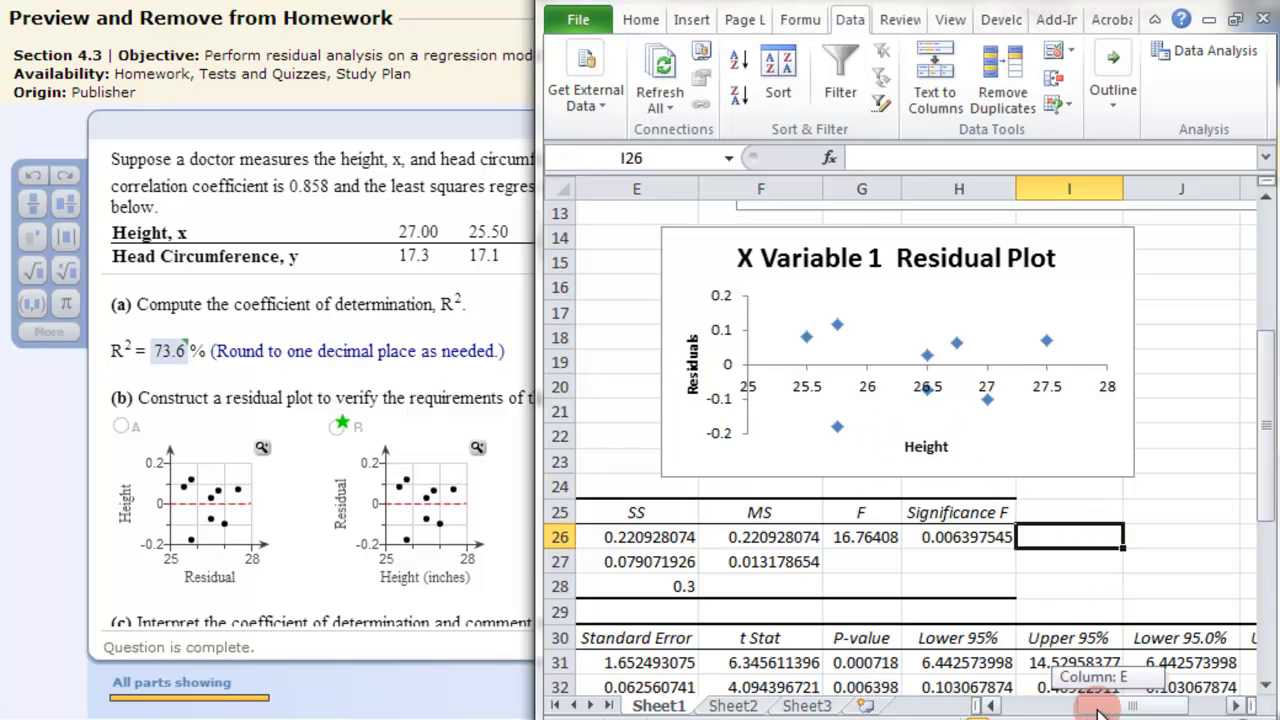
{"action": "scroll", "coordinate": [1080, 688], "scroll_direction": "left", "scroll_amount": 4}
{"action": "scroll", "coordinate": [980, 622], "scroll_direction": "up", "scroll_amount": 4}
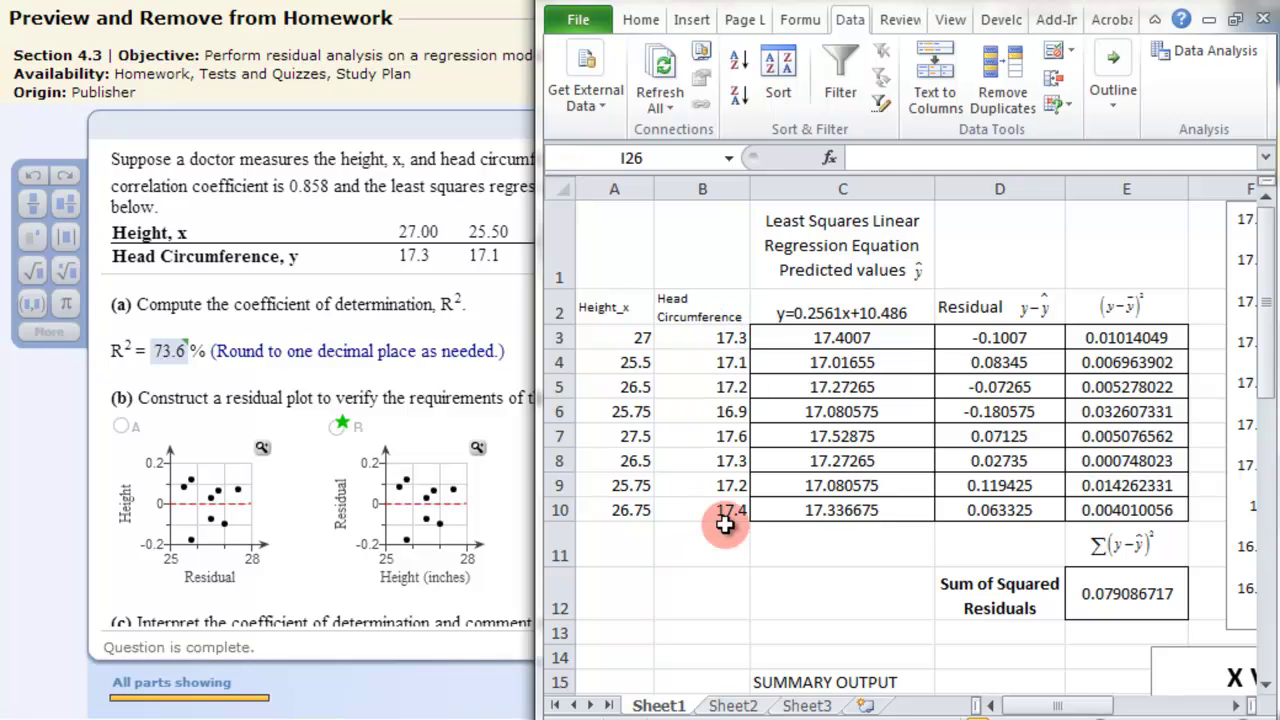
{"action": "scroll", "coordinate": [960, 594], "scroll_direction": "down", "scroll_amount": 3}
{"action": "left_click_drag", "start_coordinate": [1058, 707], "coordinate": [1130, 707]}
Remove 'X Variable 1' from the chart title so it reads 'Residual Plot'.
{"action": "left_click", "coordinate": [884, 374]}
{"action": "left_click_drag", "start_coordinate": [884, 374], "coordinate": [737, 381]}
{"action": "key", "text": "Delete"}
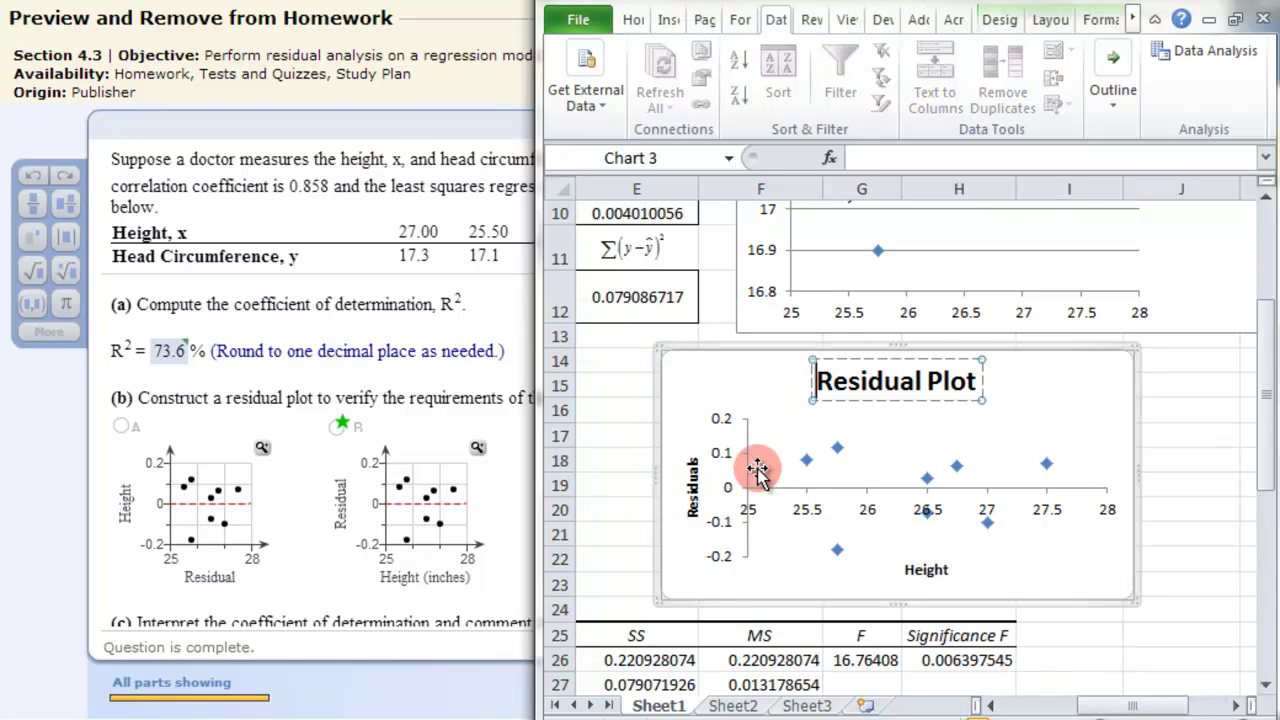
{"action": "left_click", "coordinate": [1182, 570]}
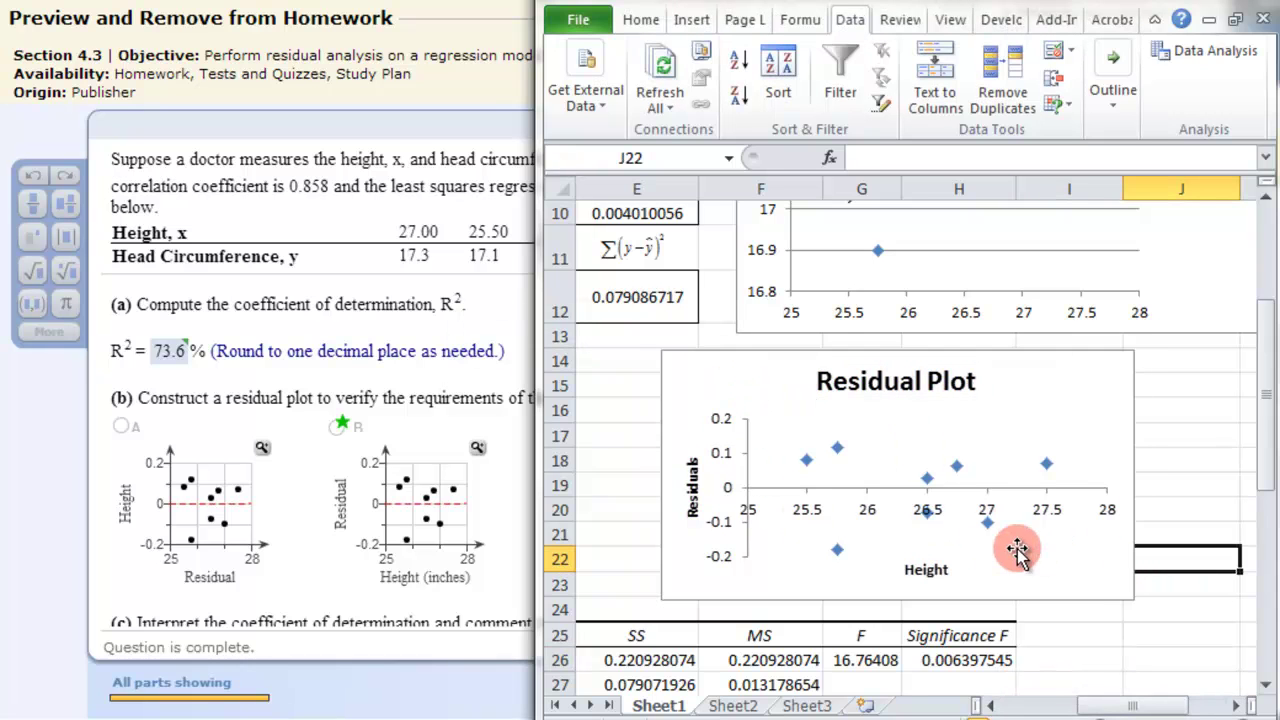